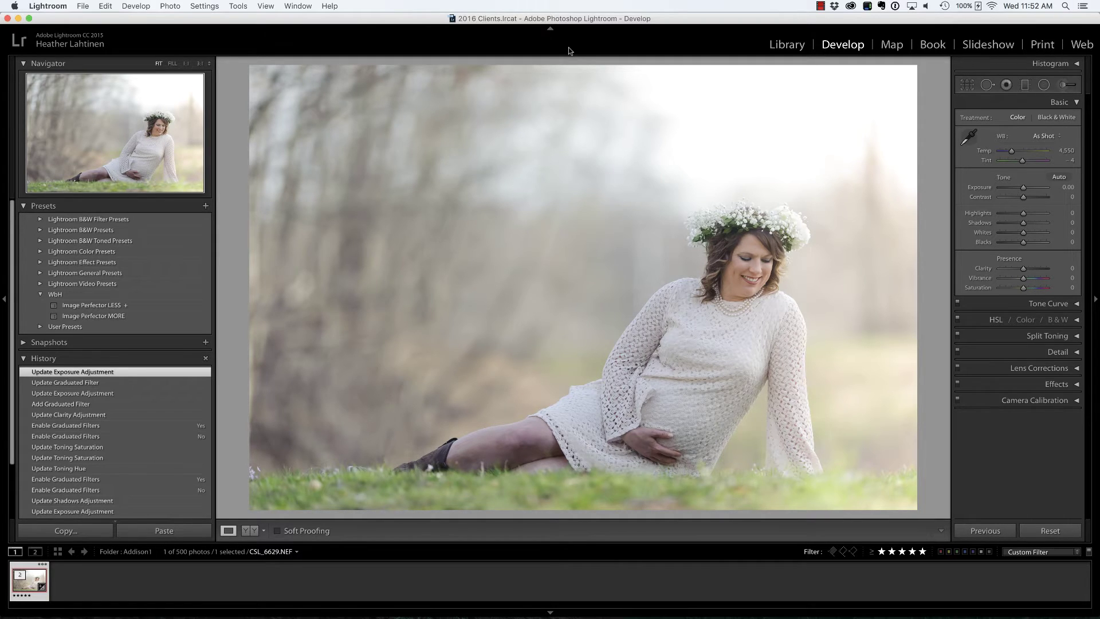
- Compare the edited portrait with its unedited original
key(backslash)
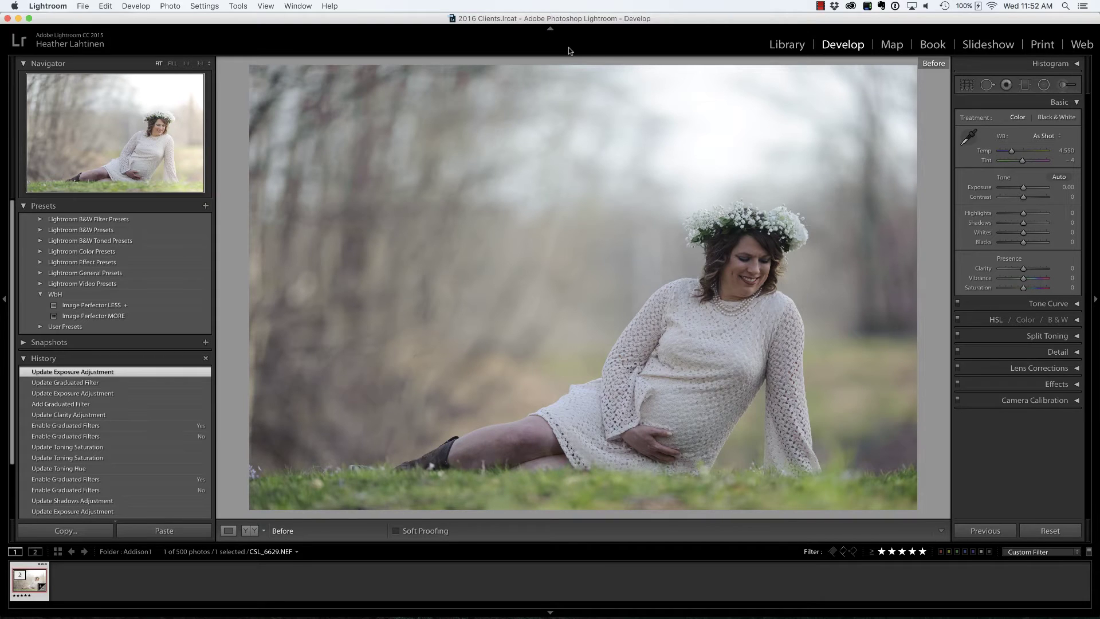
key(backslash)
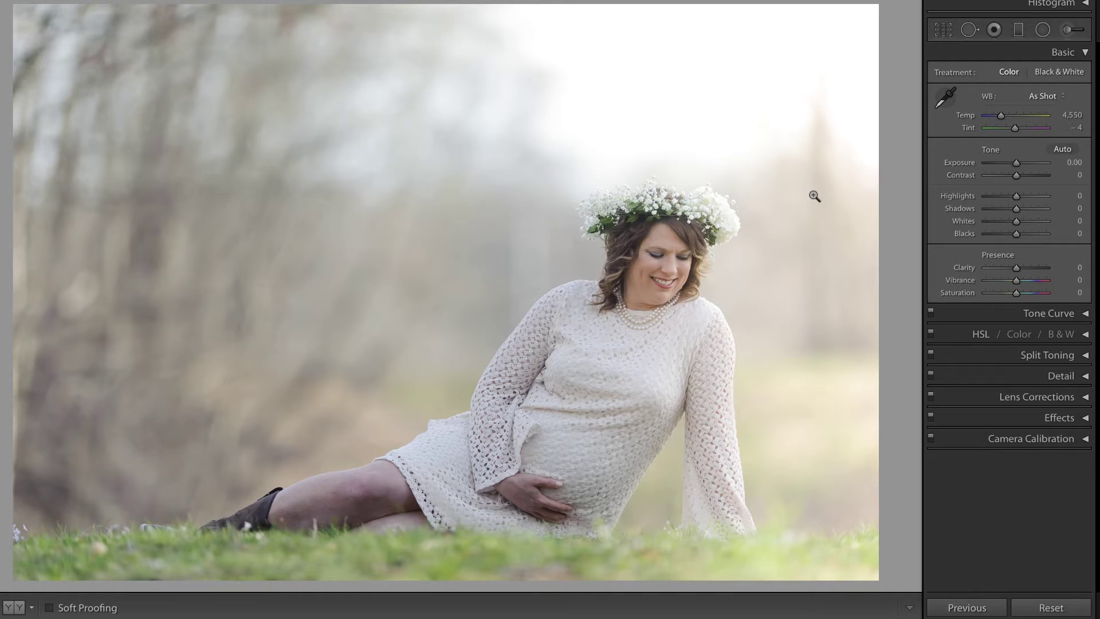
- Reduce the grass saturation to Green −21 and Yellow −7 with the HSL targeted adjustment tool
click(1087, 336)
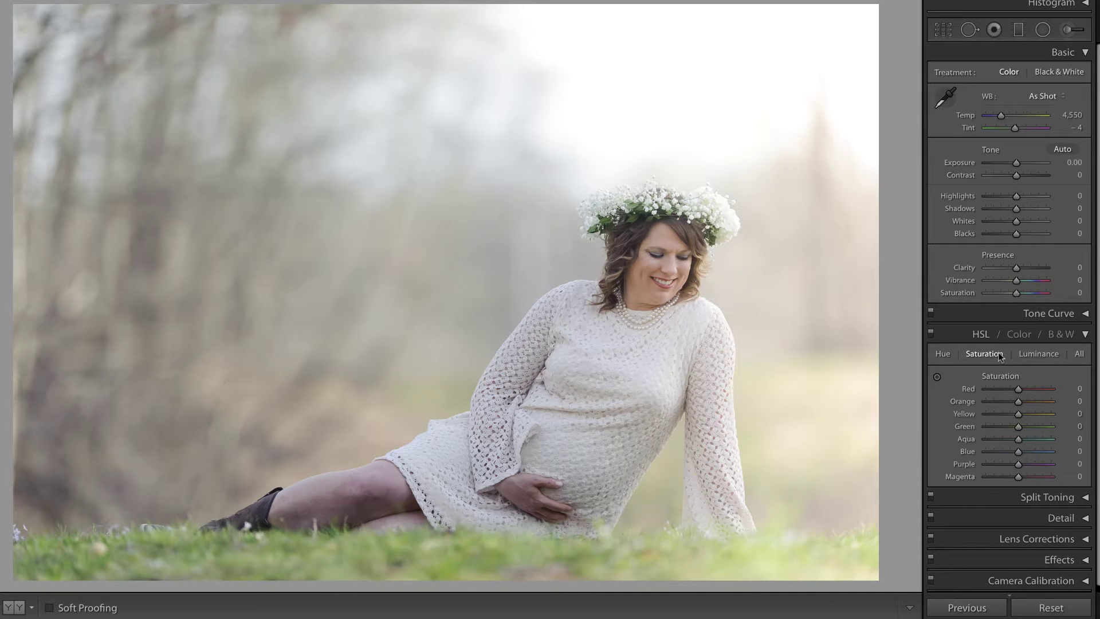
click(938, 377)
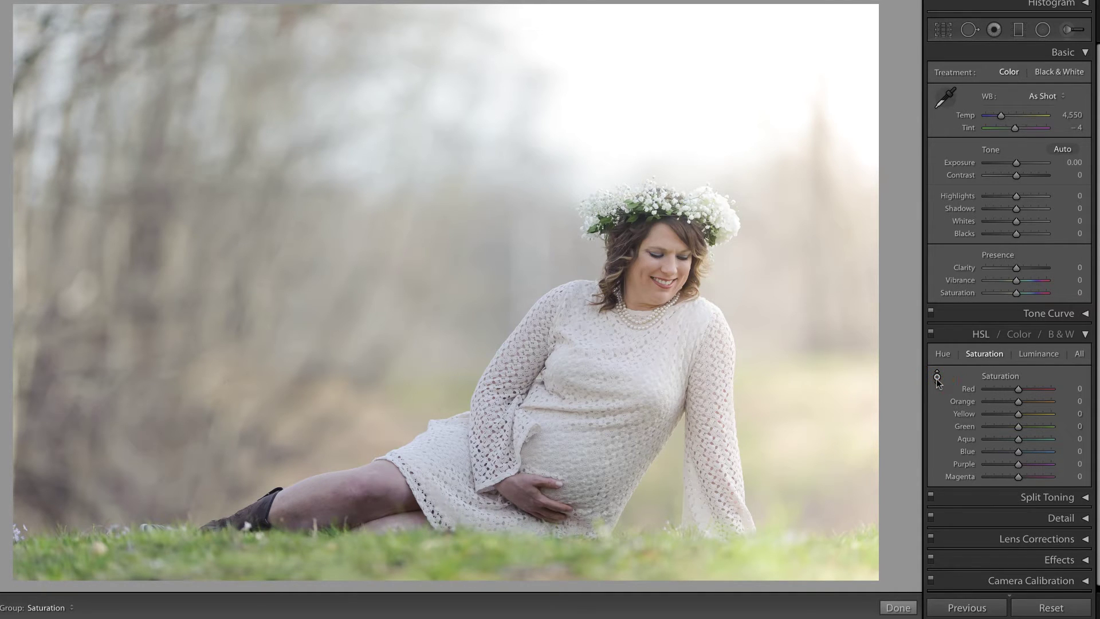
click(149, 543)
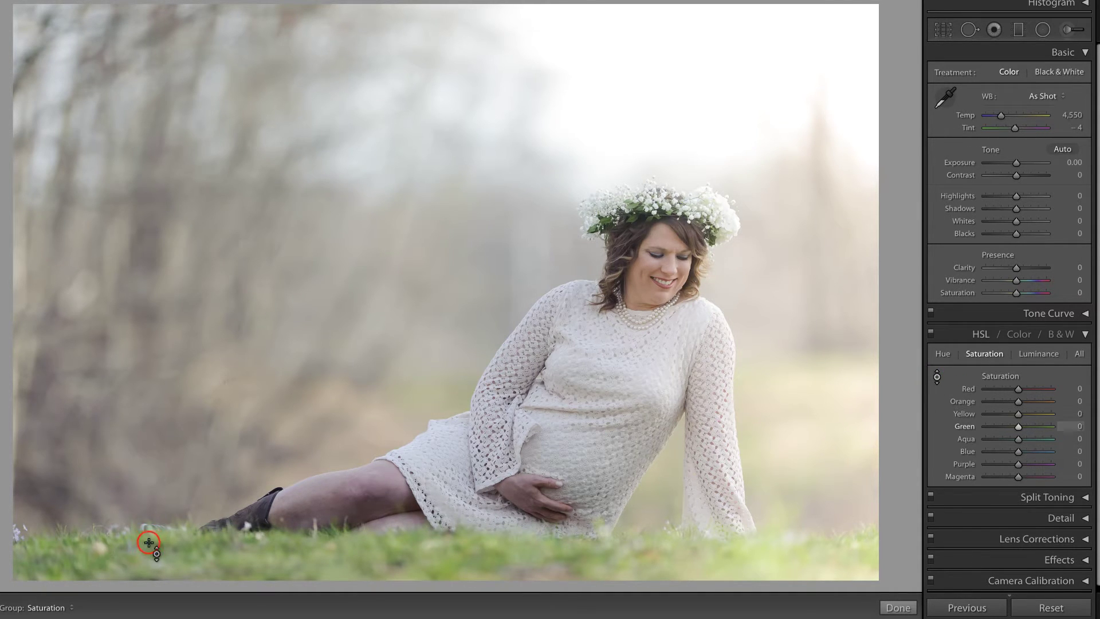
drag(148, 542, 149, 555)
click(437, 569)
drag(438, 569, 434, 566)
click(937, 377)
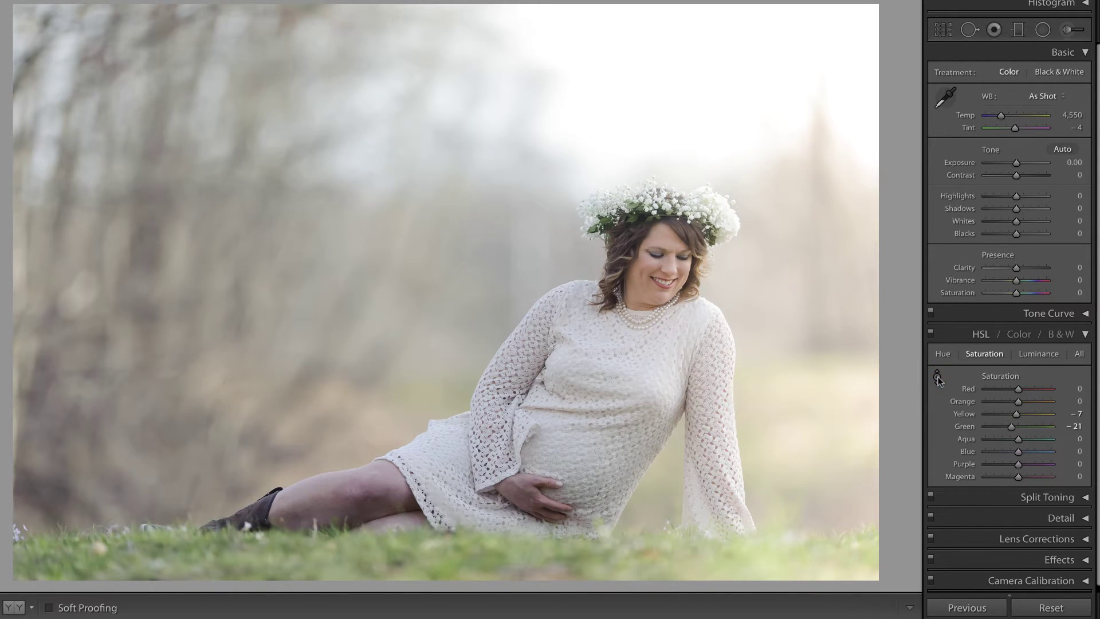
- Prepare an Adjustment Brush with Auto Mask on, Exposure and Shadows reset to 0, and the mask overlay shown
key(k)
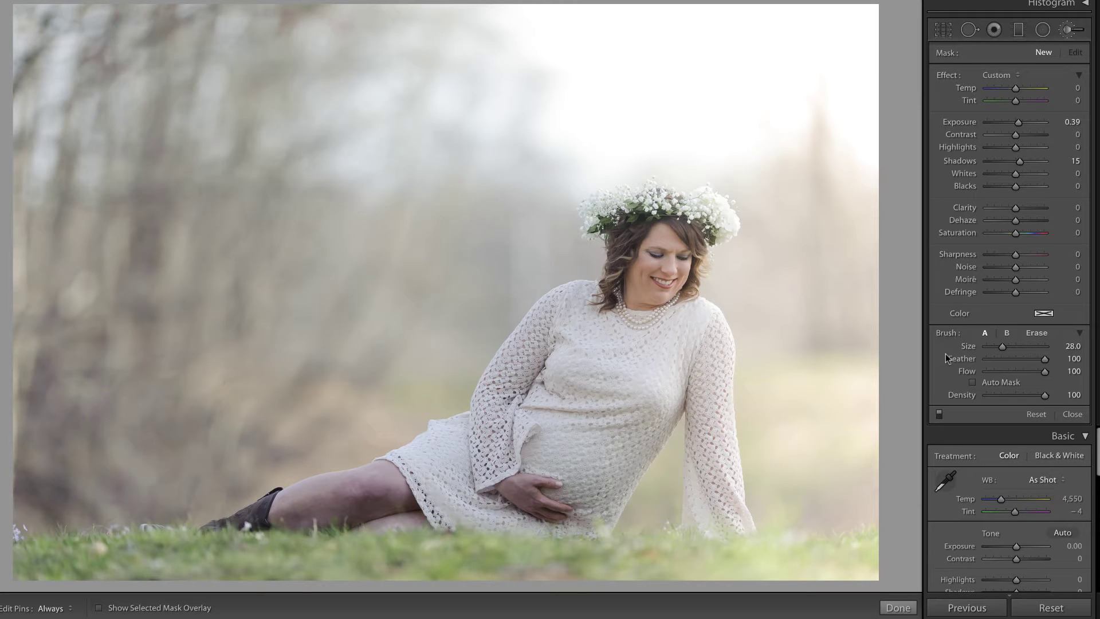
click(972, 382)
double_click(1018, 122)
double_click(1018, 162)
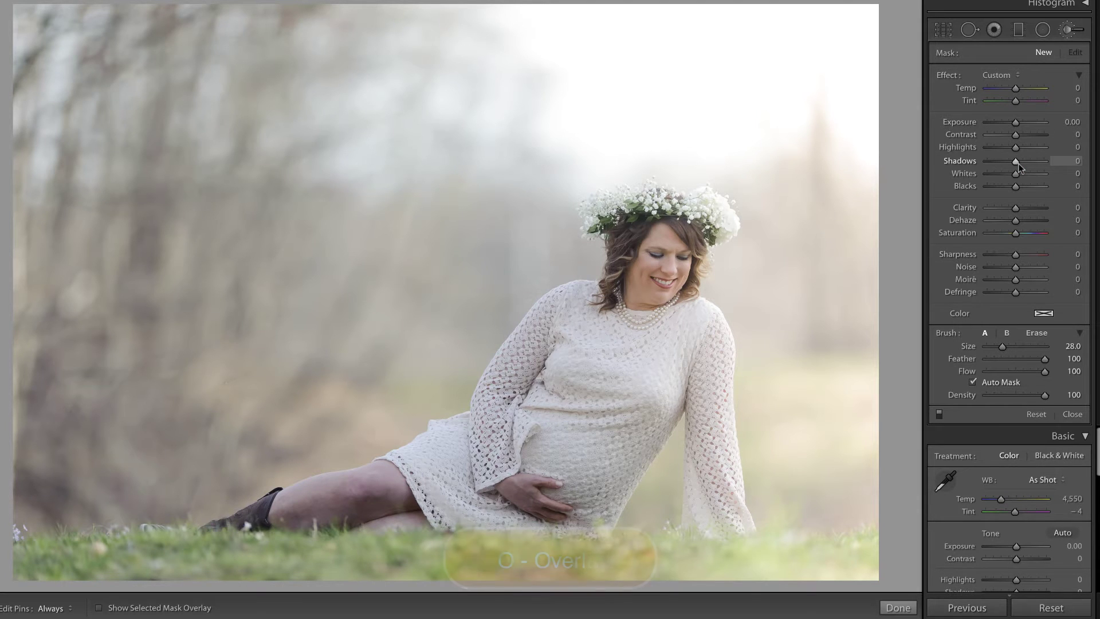
key(o)
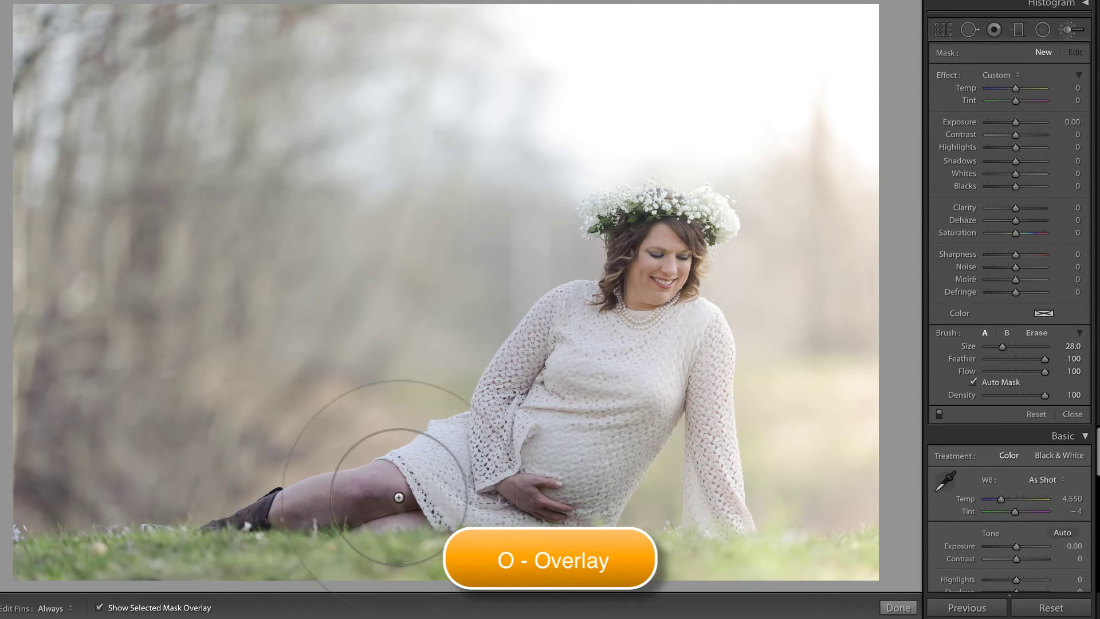
- Paint the brush mask over both bare legs between boot and dress hem, reducing the brush size to 9 and 3
scroll(226, 441, down, 6)
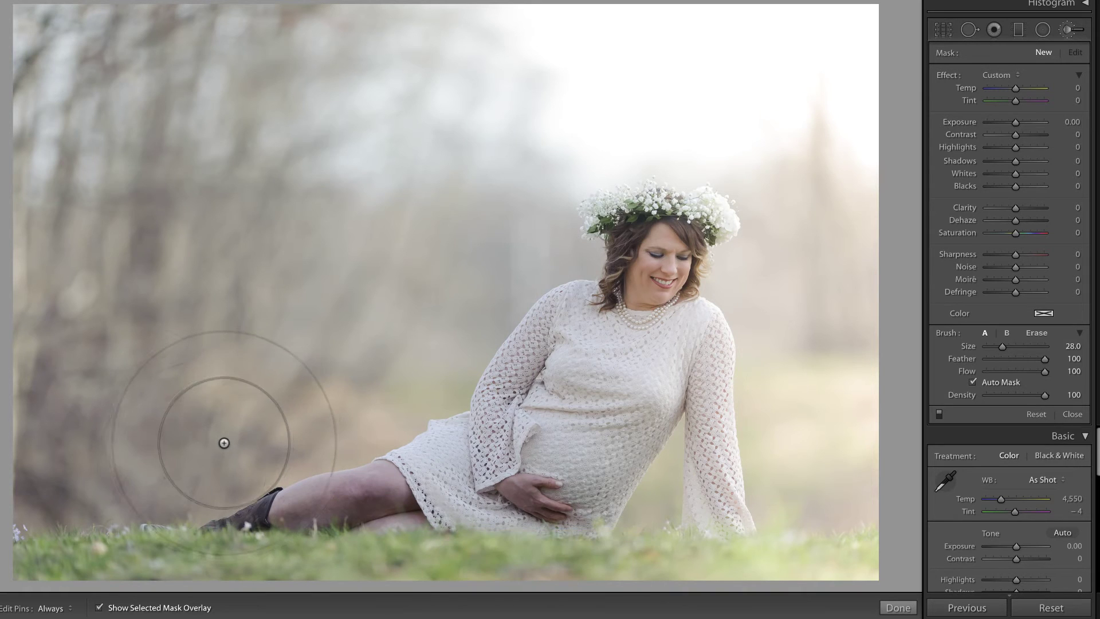
key(bracketleft)
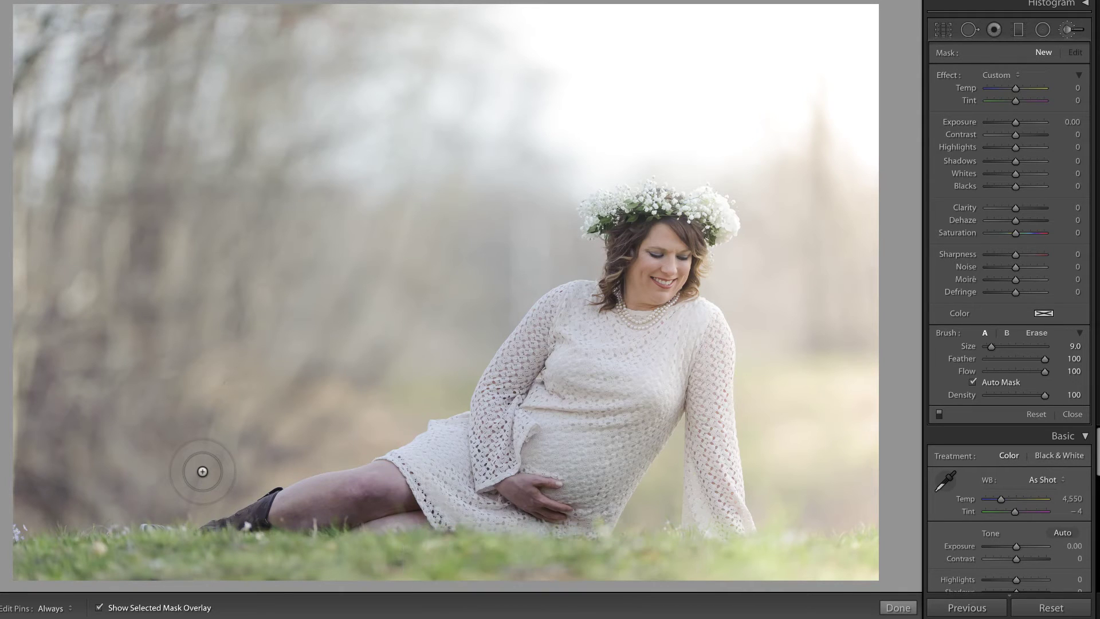
mouse_move(394, 486)
mouse_down()
mouse_move(408, 503)
mouse_move(386, 494)
mouse_move(289, 508)
mouse_move(318, 484)
mouse_move(388, 465)
mouse_move(409, 517)
mouse_move(366, 519)
mouse_move(332, 475)
mouse_move(290, 491)
mouse_up()
key(h)
scroll(295, 495, down, 3)
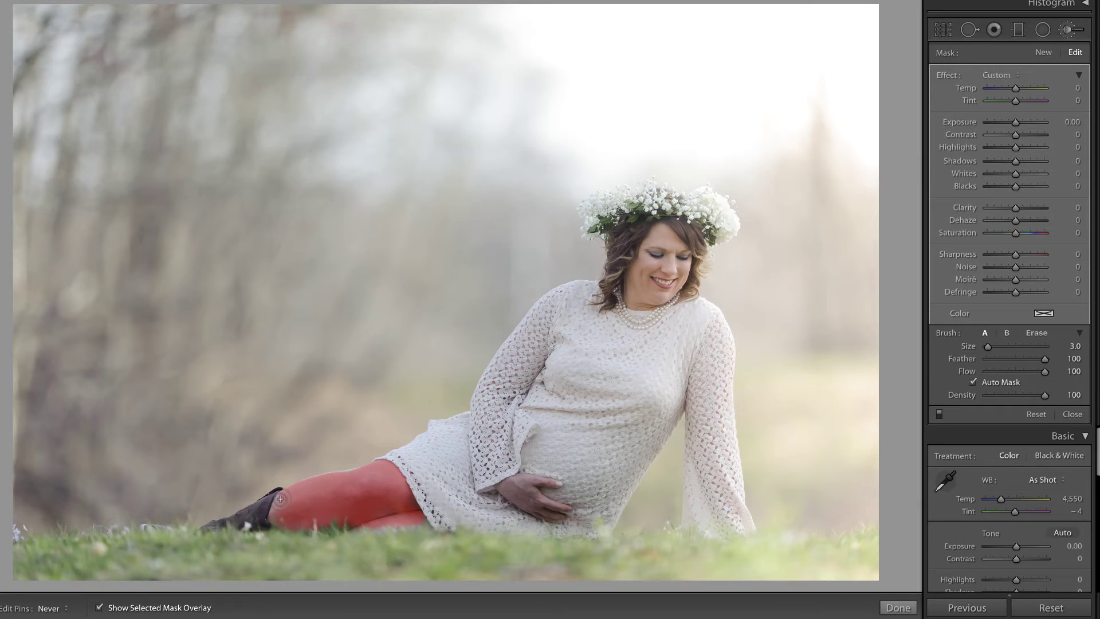
- Check the mask with the edit pin shown and hidden, and erase any spill along the knee's upper edge
key(h)
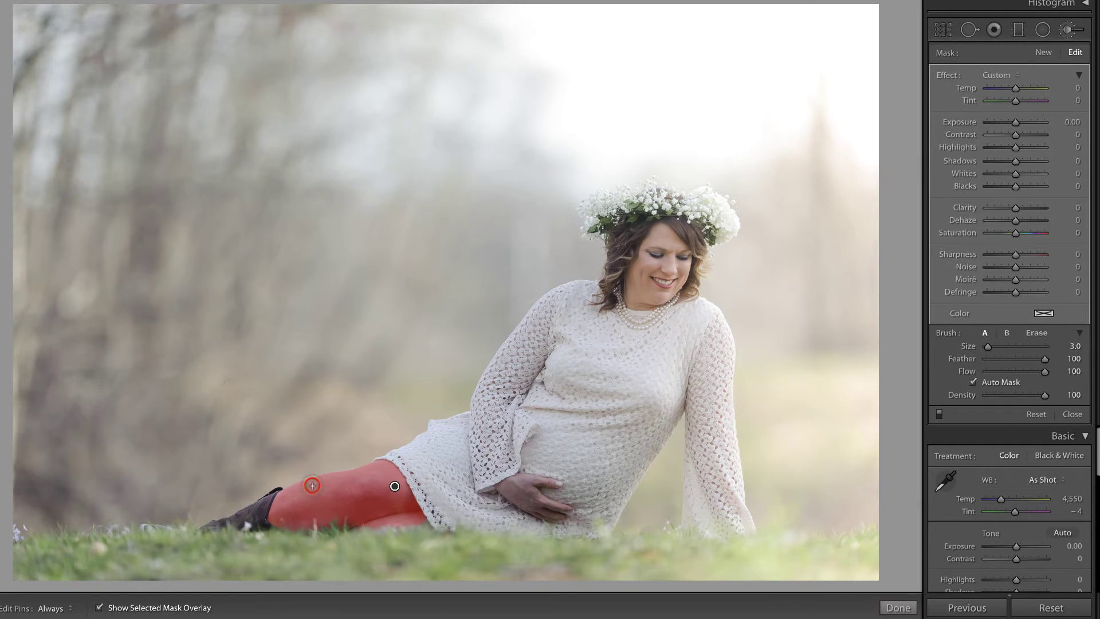
key(h)
drag(312, 488, 321, 458)
key(h)
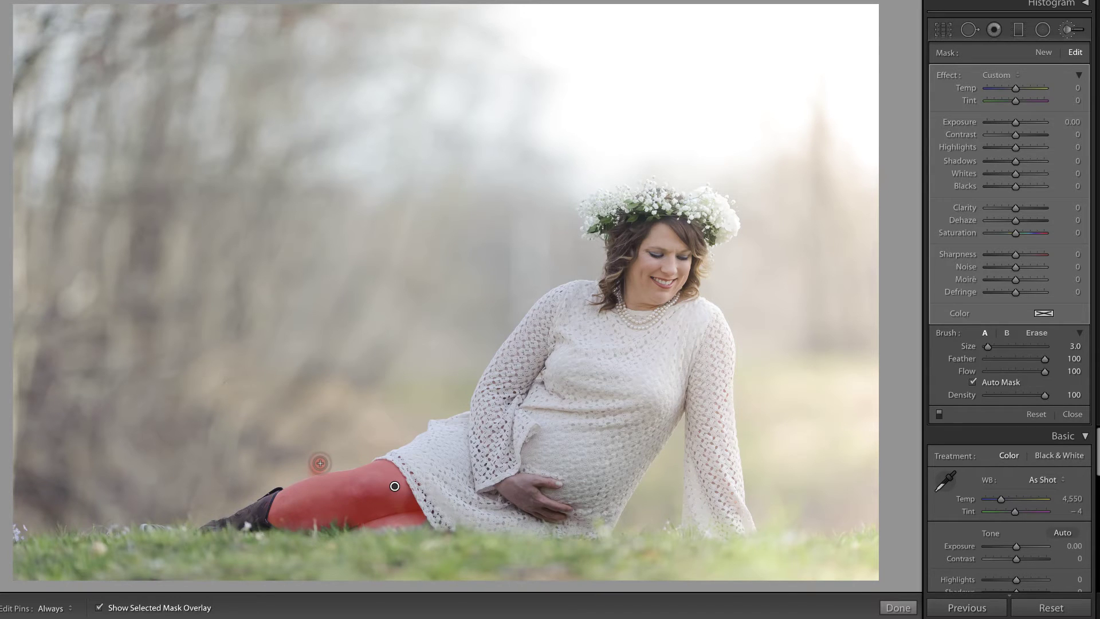
key(alt)
drag(314, 456, 310, 458)
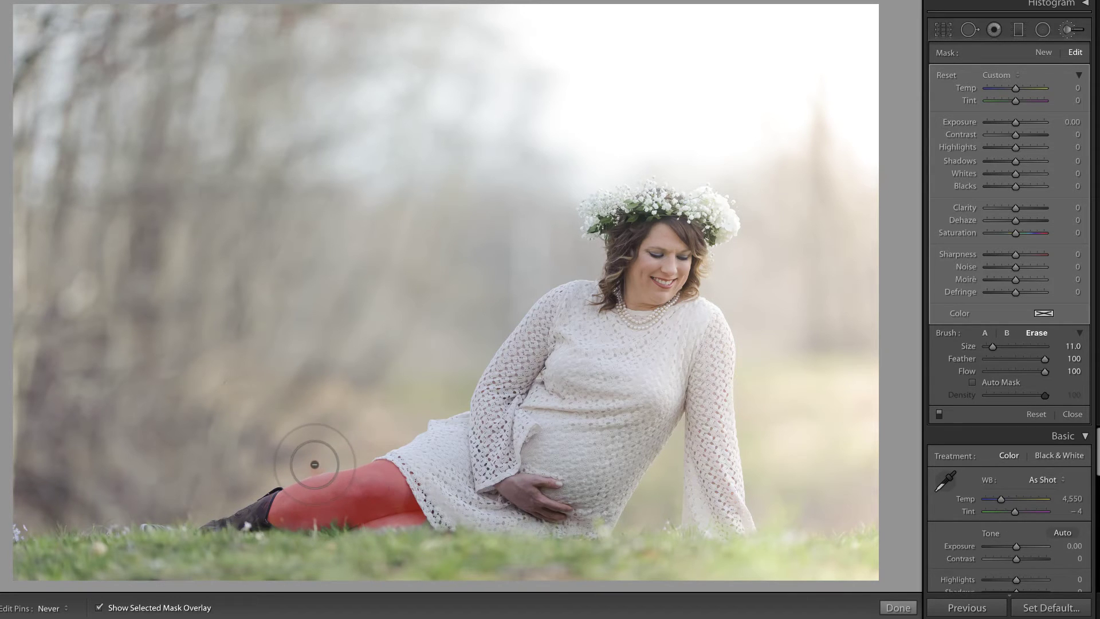
key(h)
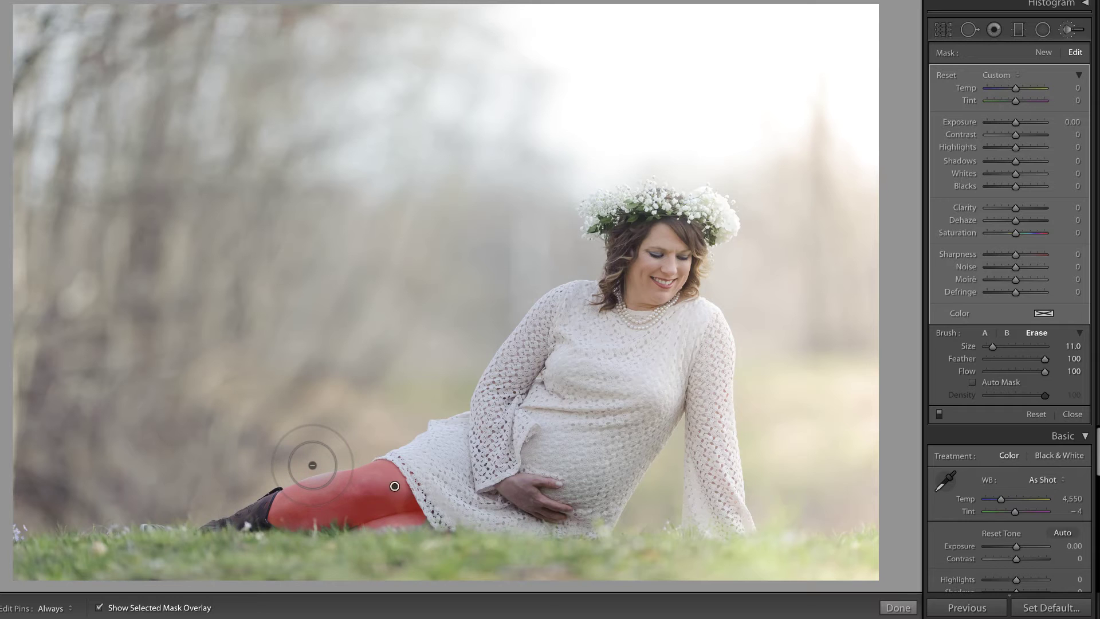
key(h)
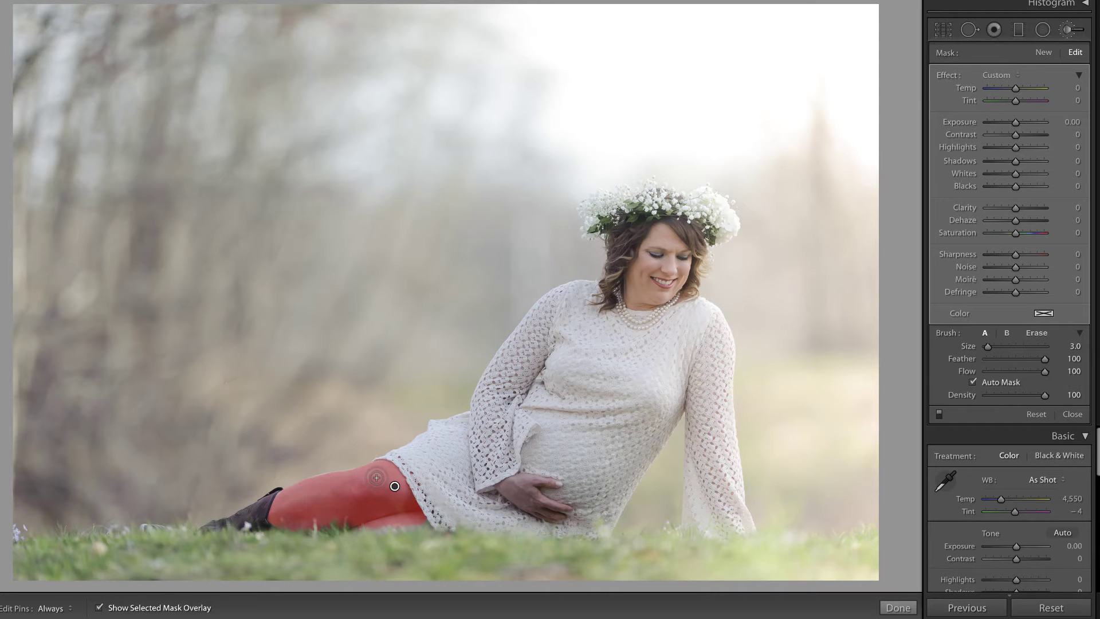
- Hide the mask overlay and edit pin, and brighten the masked legs with Exposure 0.29 and Shadows 15
key(o)
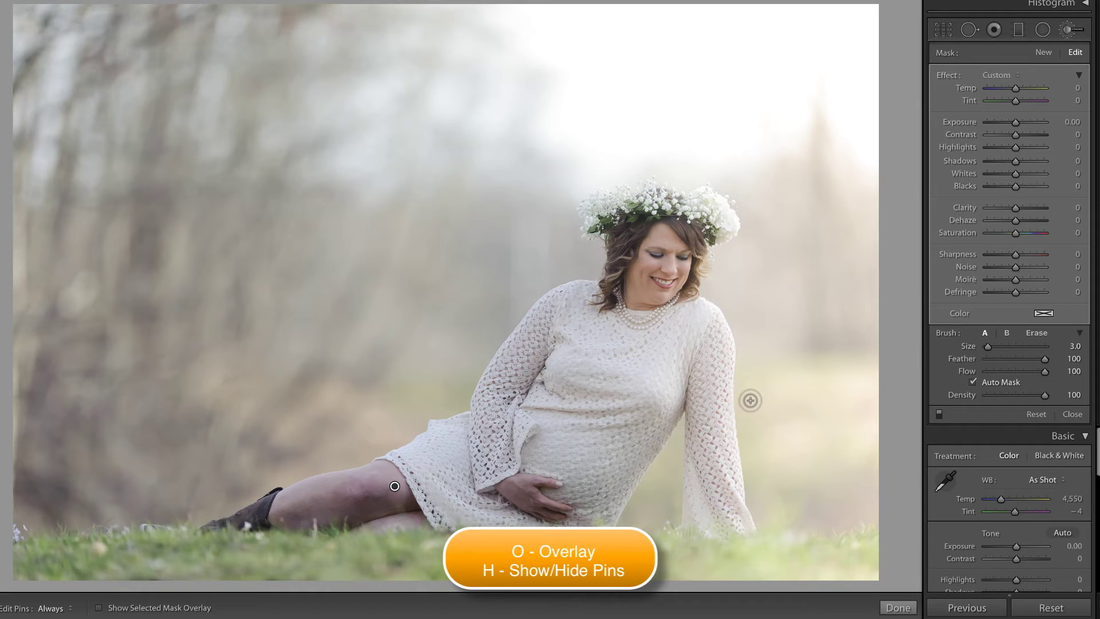
key(h)
click(1016, 123)
drag(1021, 125, 1018, 126)
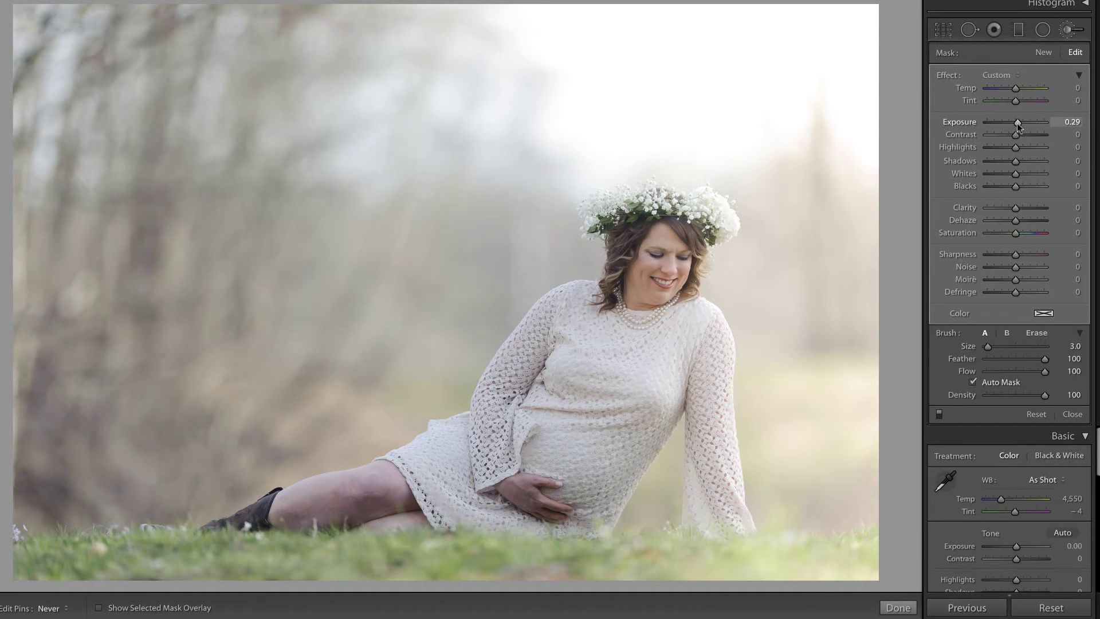
drag(1016, 161, 1020, 162)
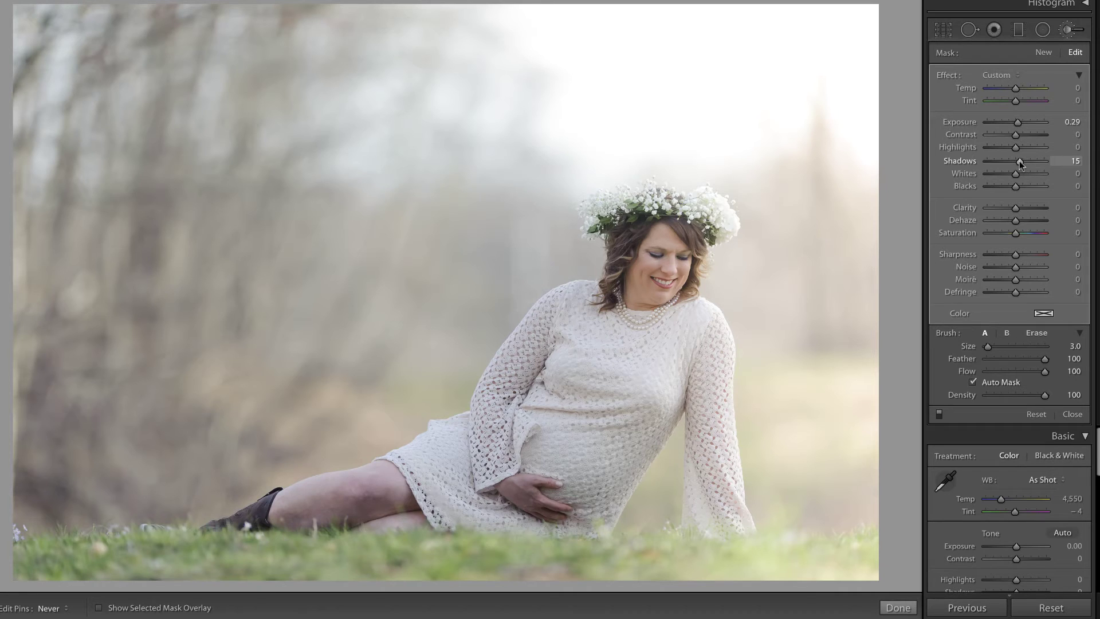
- Try warming the legs with Temp 20, replacing it with a tan colour tint of hue 34 and saturation 41%
mouse_move(1015, 88)
mouse_down()
mouse_move(1029, 87)
mouse_move(1020, 90)
mouse_up()
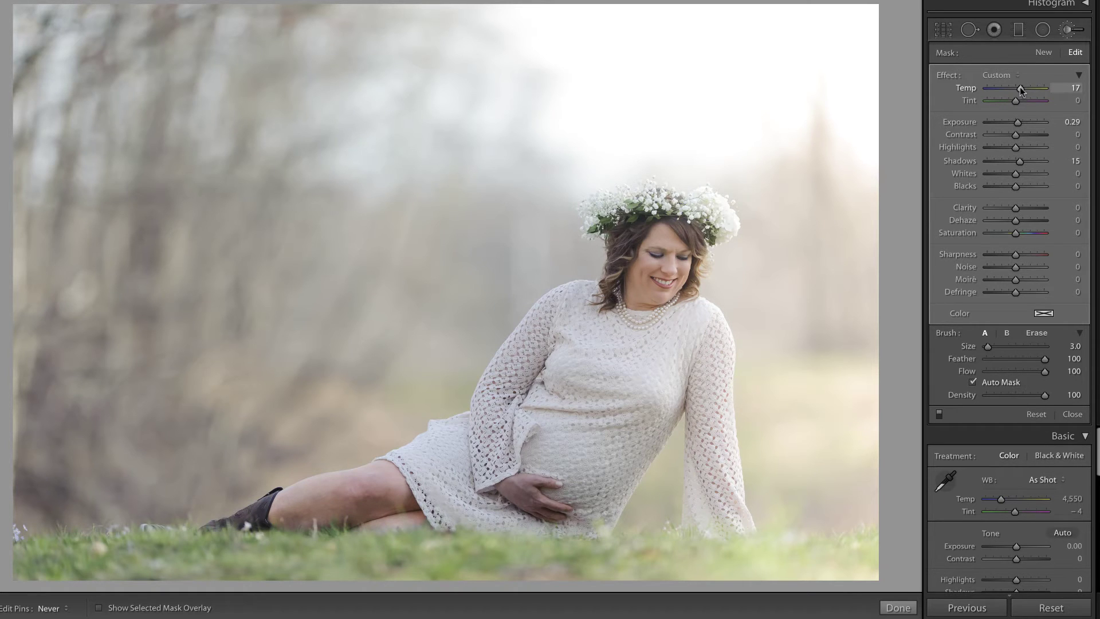
drag(1020, 89, 1020, 88)
click(1043, 312)
click(948, 350)
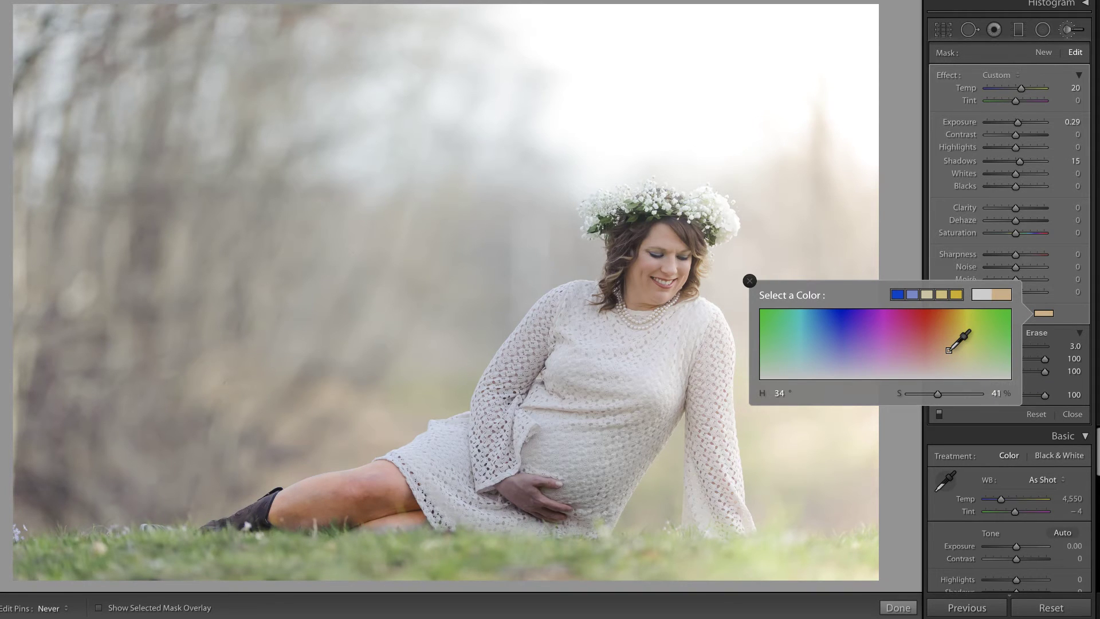
click(749, 280)
double_click(1021, 89)
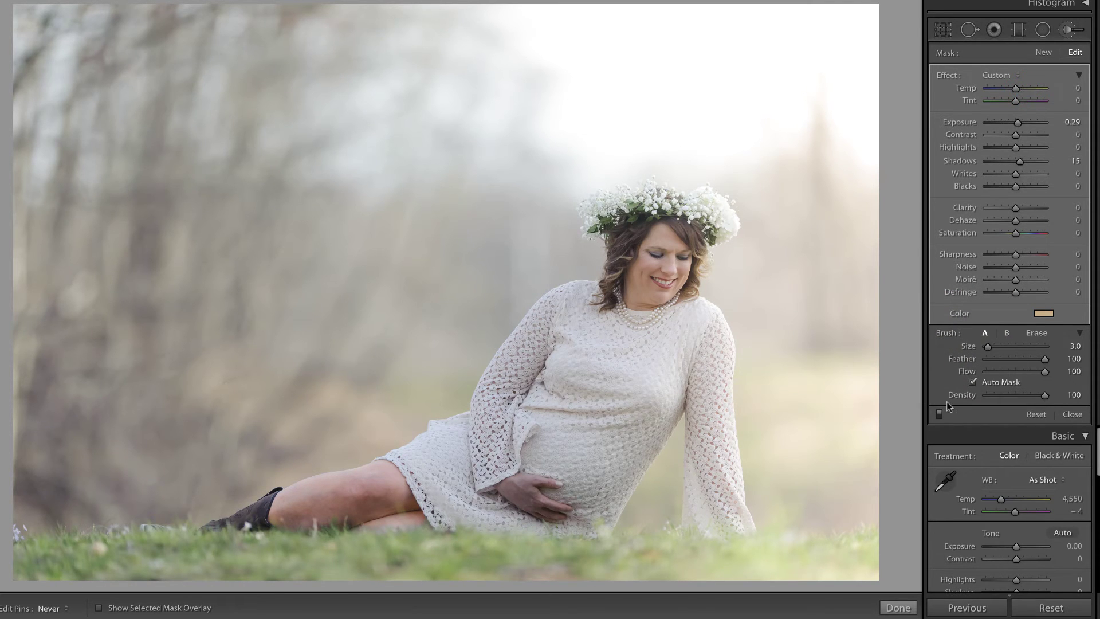
- Compare the legs with and without the brush adjustment
click(939, 414)
click(939, 414)
click(939, 414)
- Touch up the brush mask on the lower leg beside the grass at close range
key(ctrl+=)
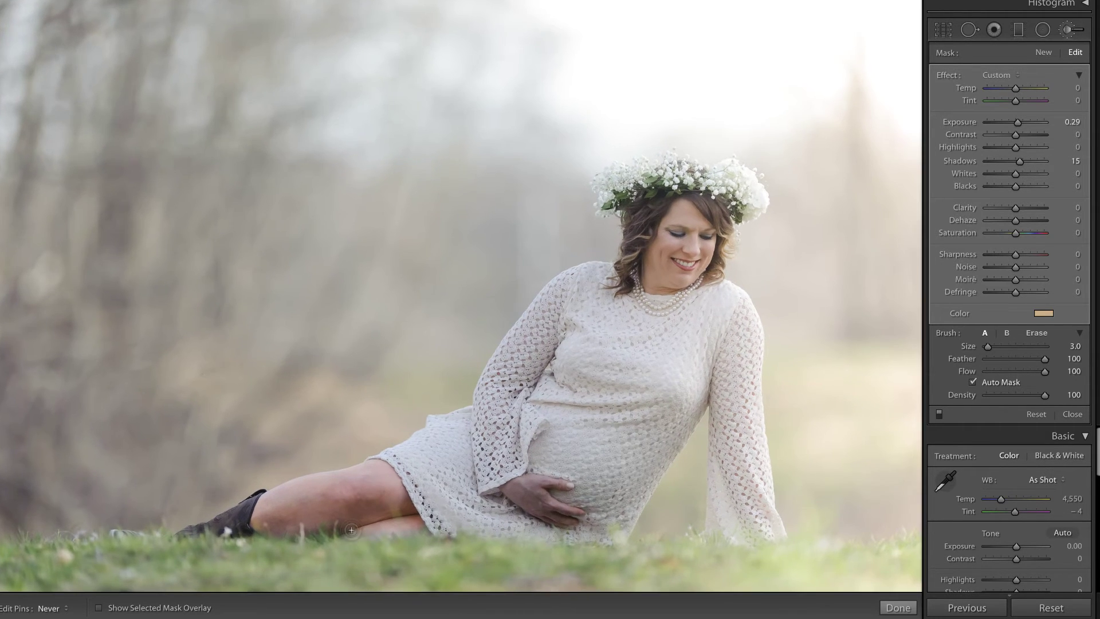
key(ctrl+=)
drag(308, 530, 314, 528)
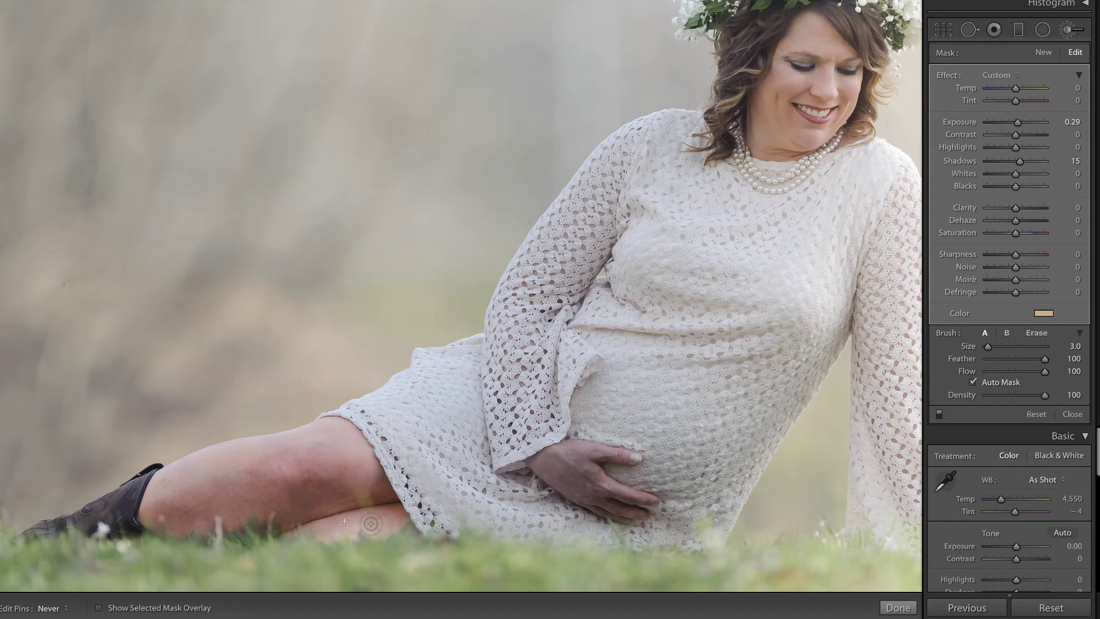
key(z)
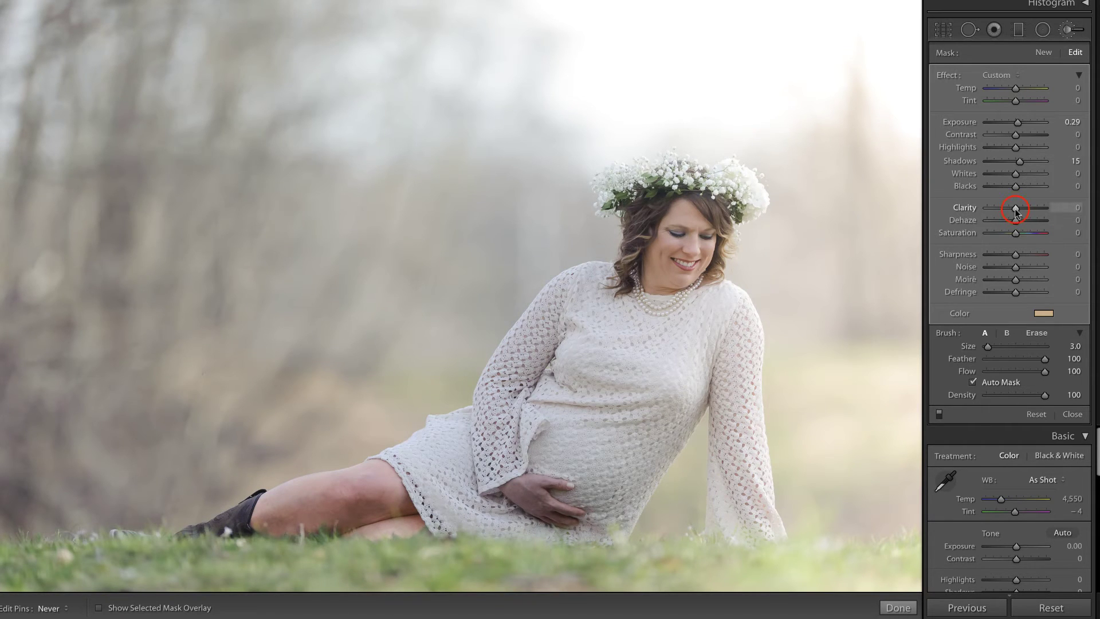
- Soften the masked legs with Clarity −46, Sharpness −49, Shadows 27, Blacks 10 and Contrast −10
drag(1015, 210, 1002, 209)
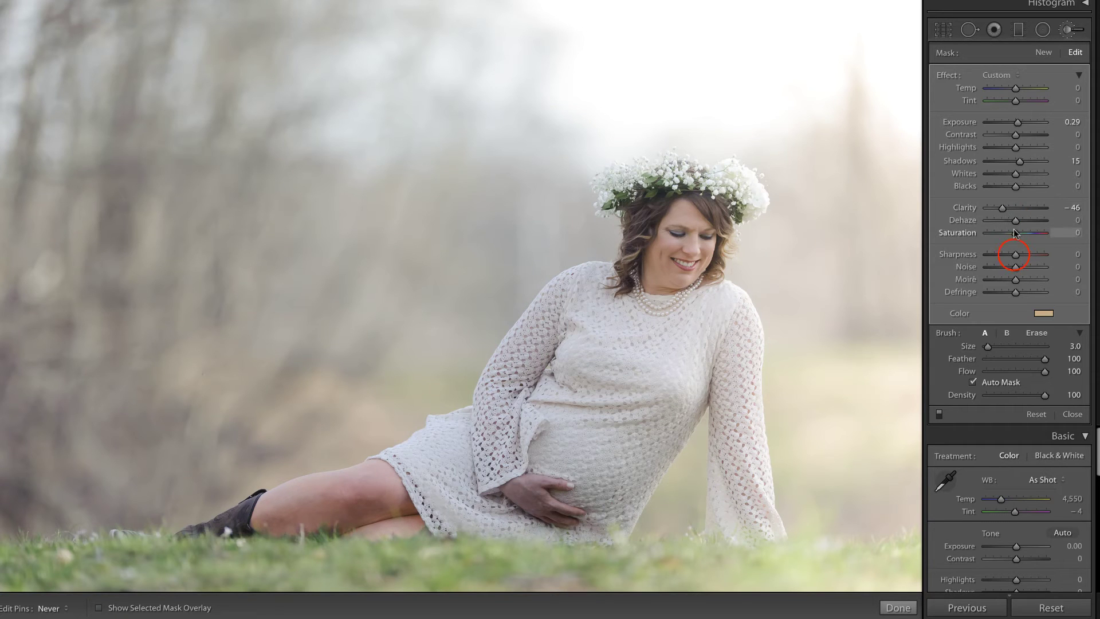
mouse_move(1015, 256)
mouse_down()
mouse_move(988, 261)
mouse_move(1000, 259)
mouse_up()
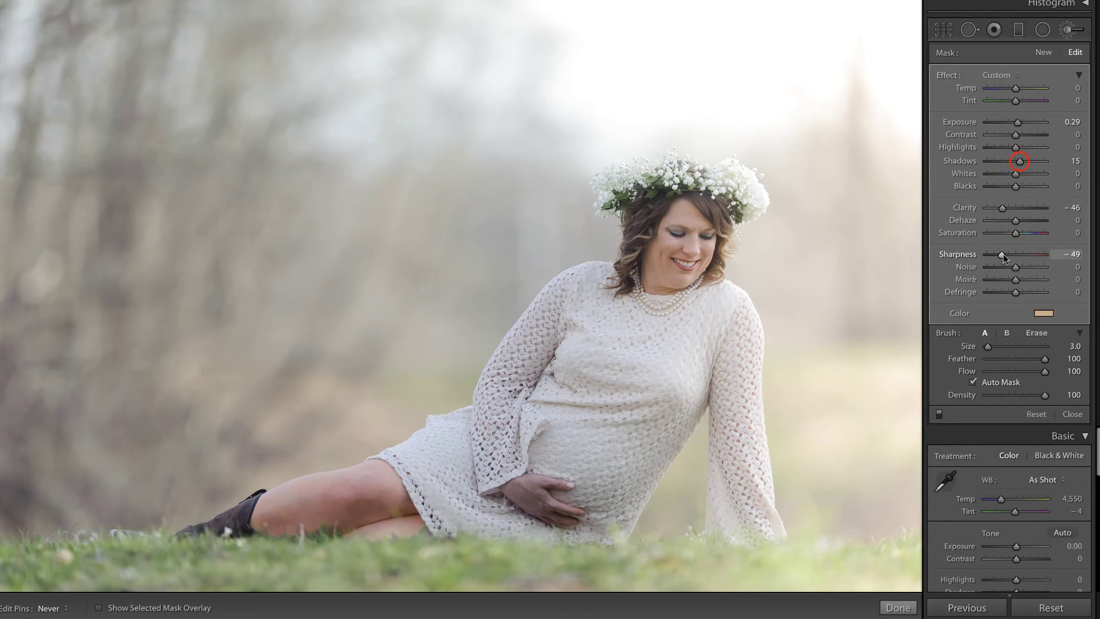
drag(1019, 161, 1019, 188)
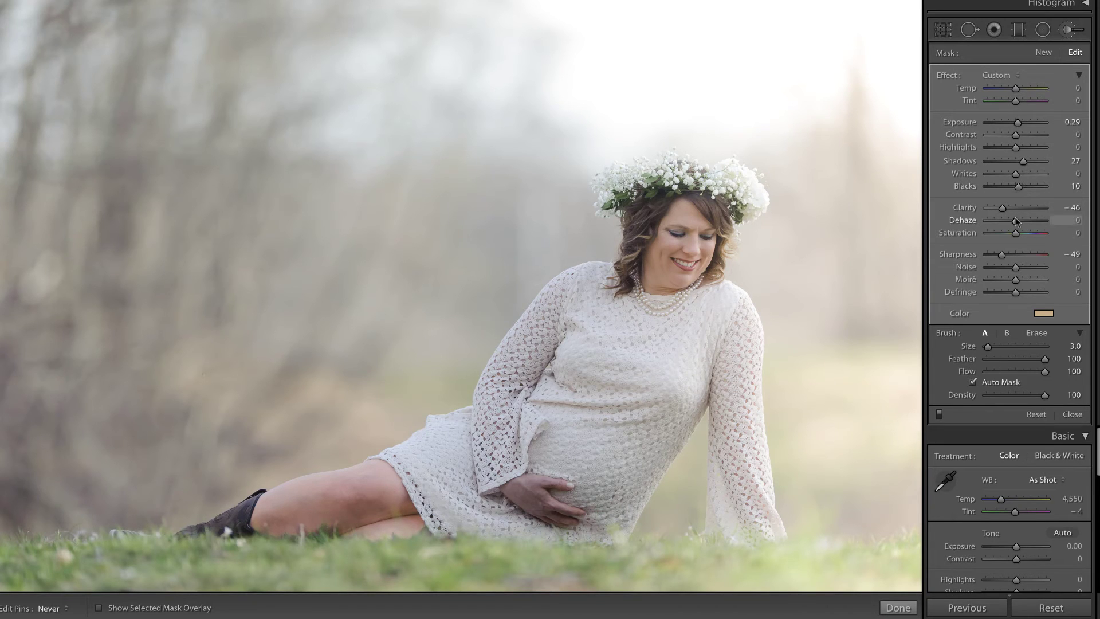
drag(1015, 135, 1012, 136)
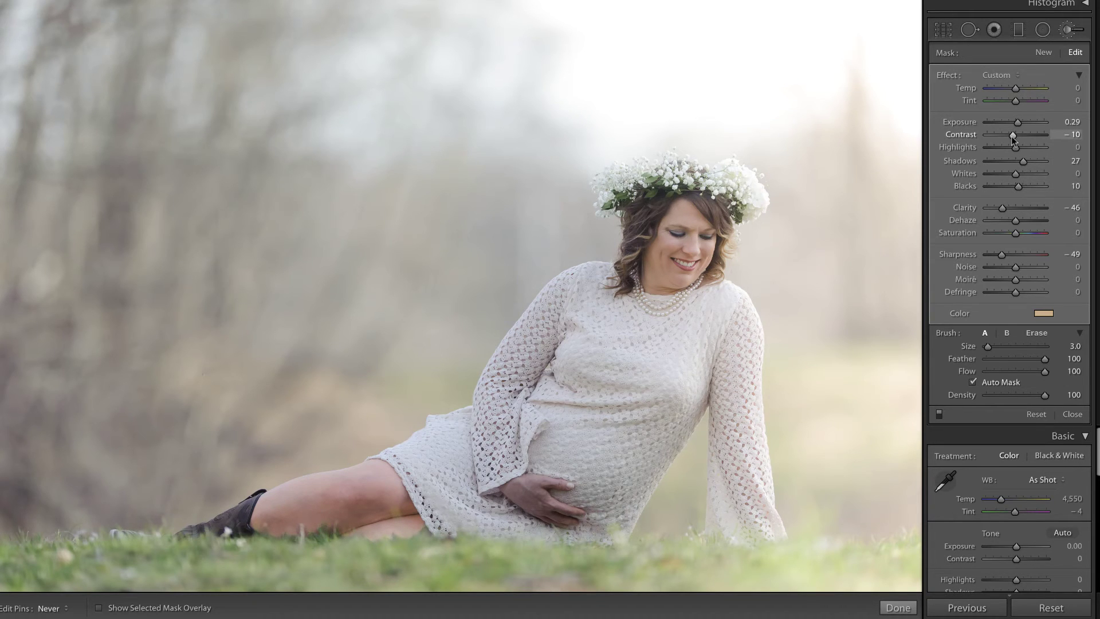
- Replace the legs' colour tint with a Temp of 22 and compare the skin with the brush adjustment off and on
click(1043, 313)
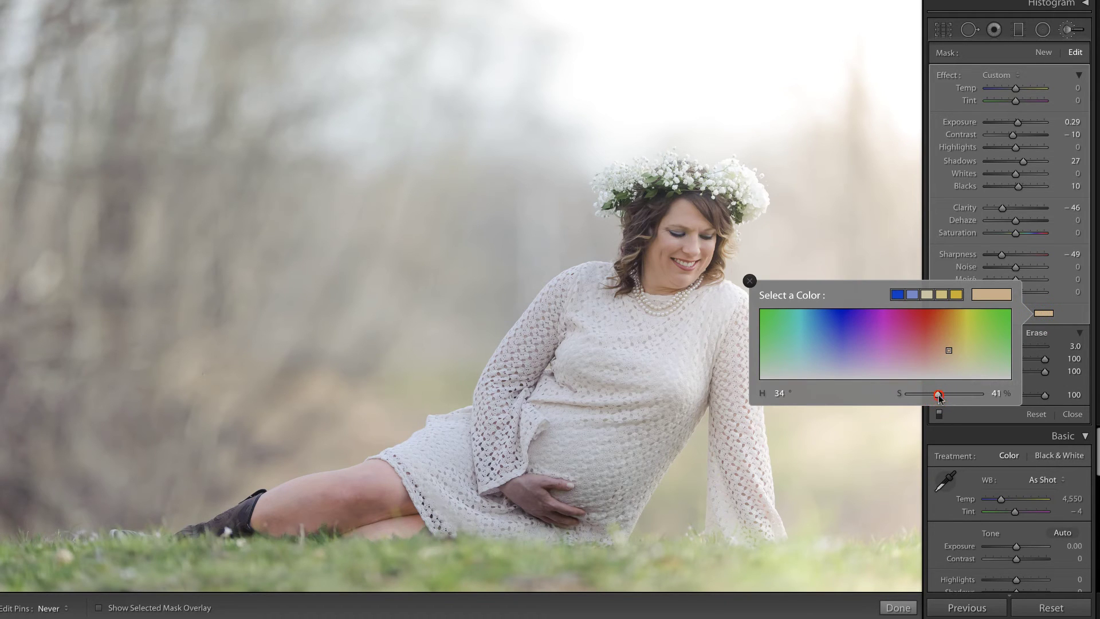
drag(938, 394, 889, 397)
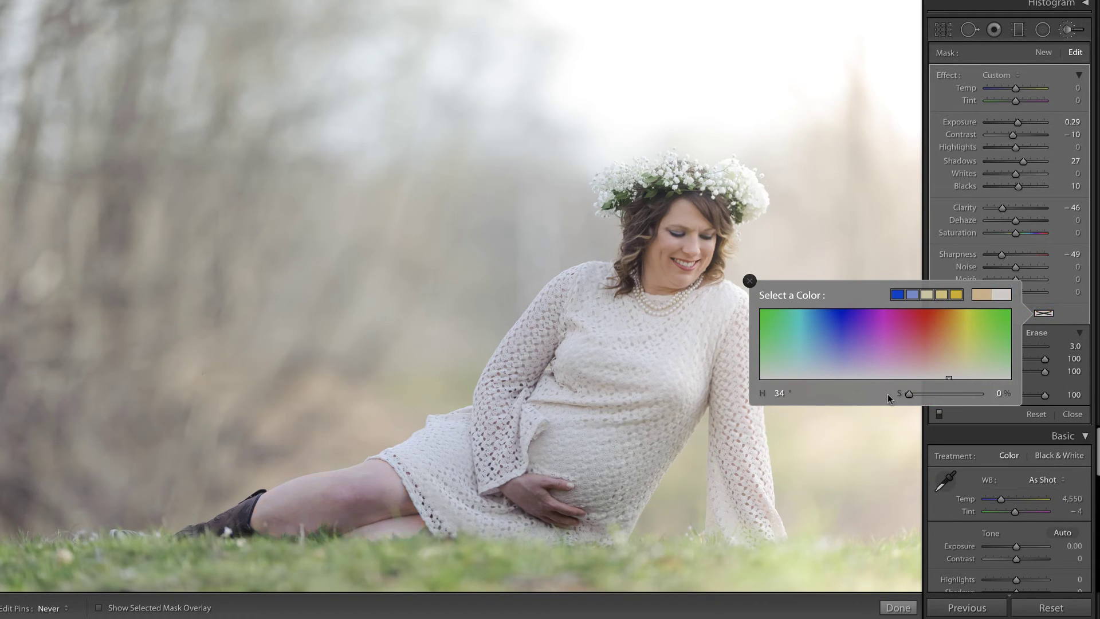
click(749, 281)
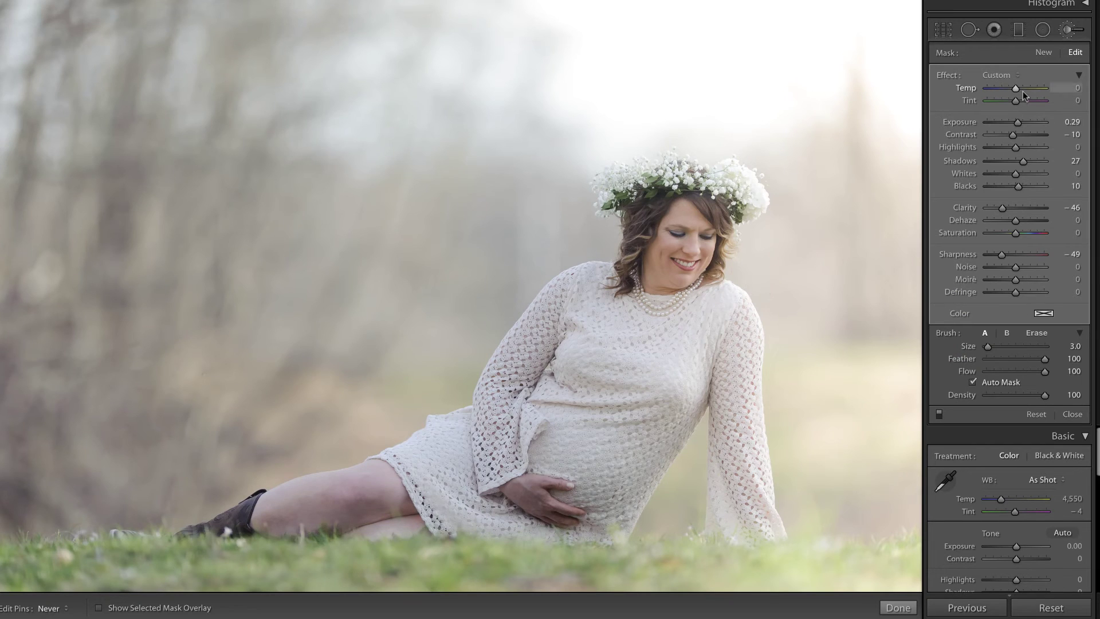
click(1015, 89)
drag(1015, 89, 1024, 91)
drag(1027, 90, 1021, 90)
click(938, 415)
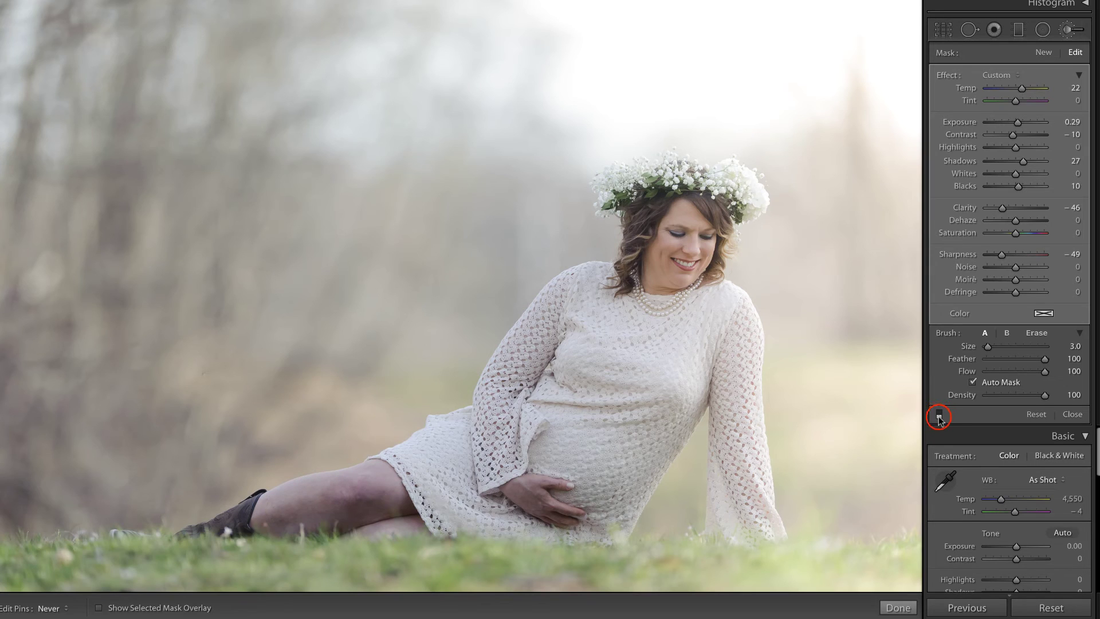
click(938, 415)
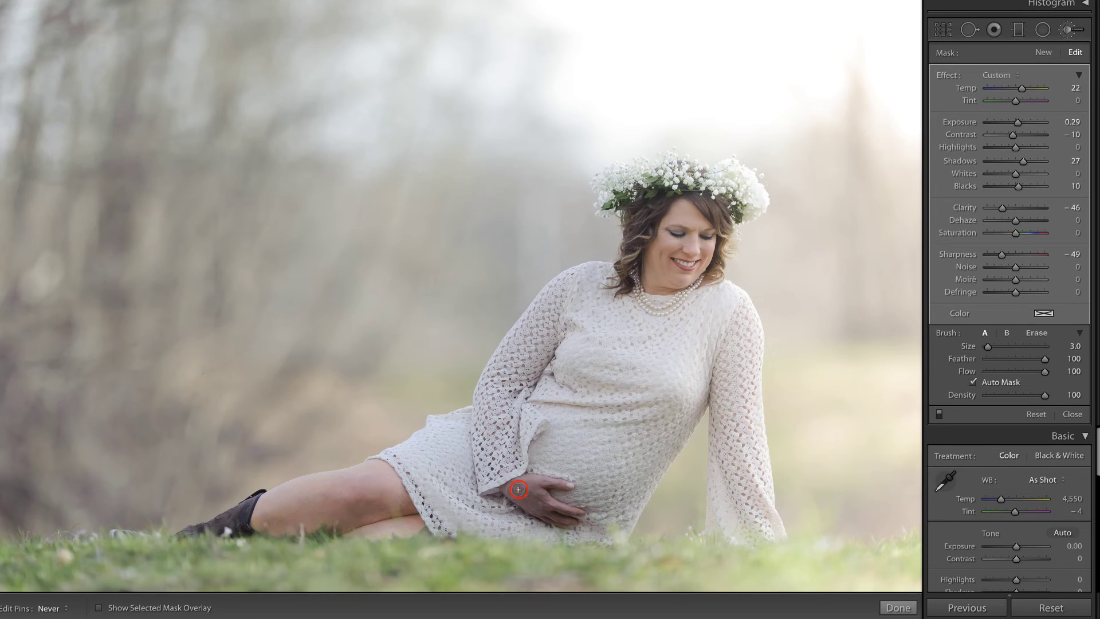
- Start a new Adjustment Brush mask and paint it over the hand on the belly, checking the coverage with the mask overlay
mouse_move(526, 493)
mouse_down()
mouse_move(539, 501)
mouse_move(532, 480)
mouse_up()
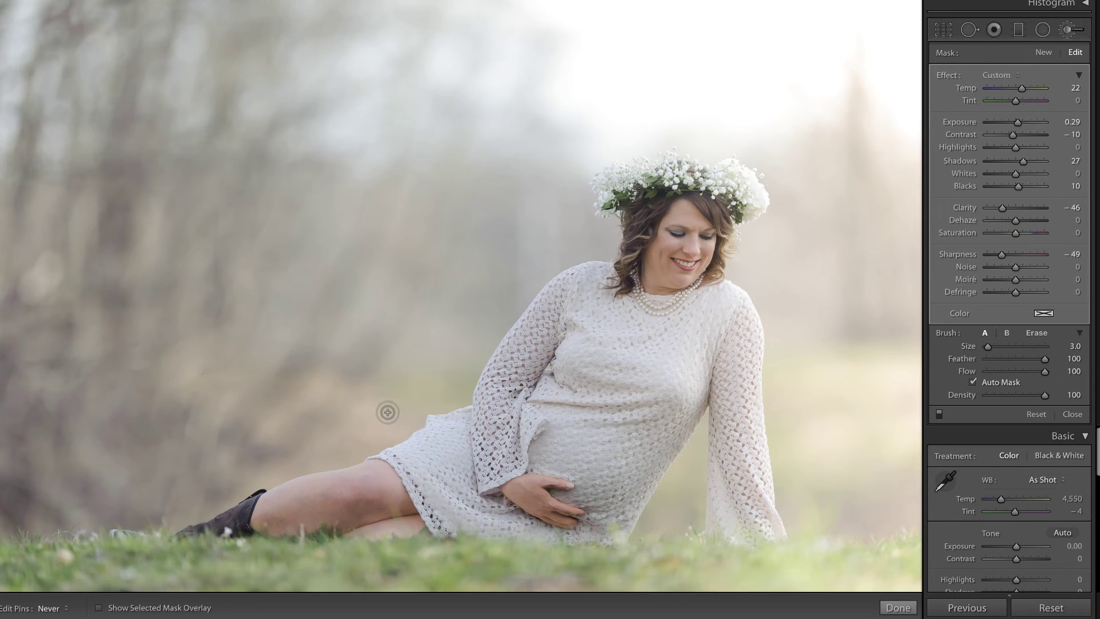
key(ctrl+z)
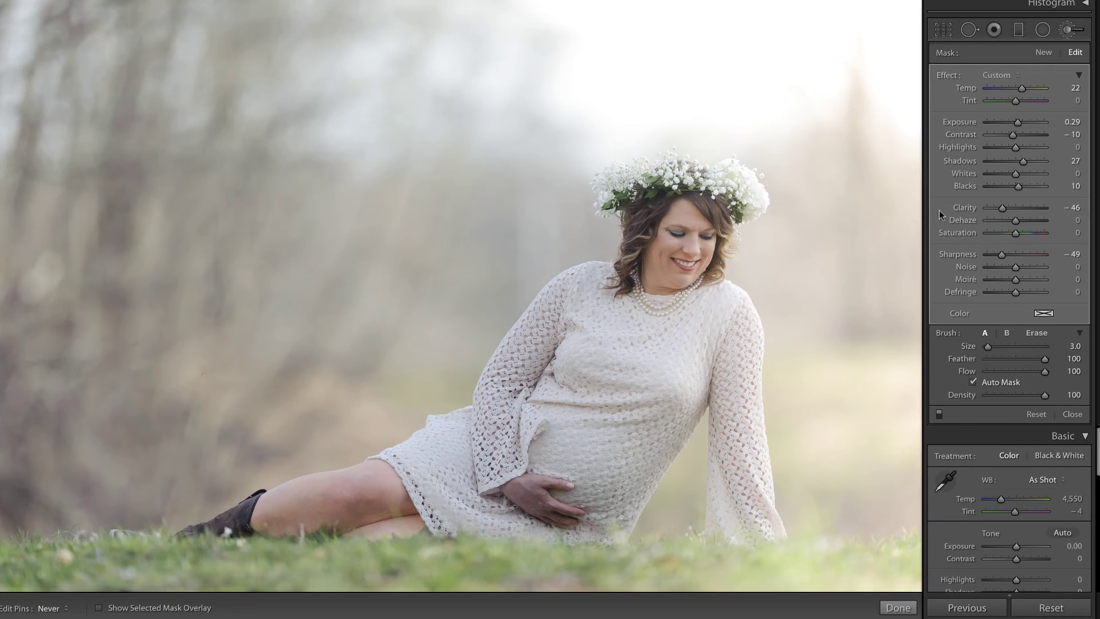
click(1043, 52)
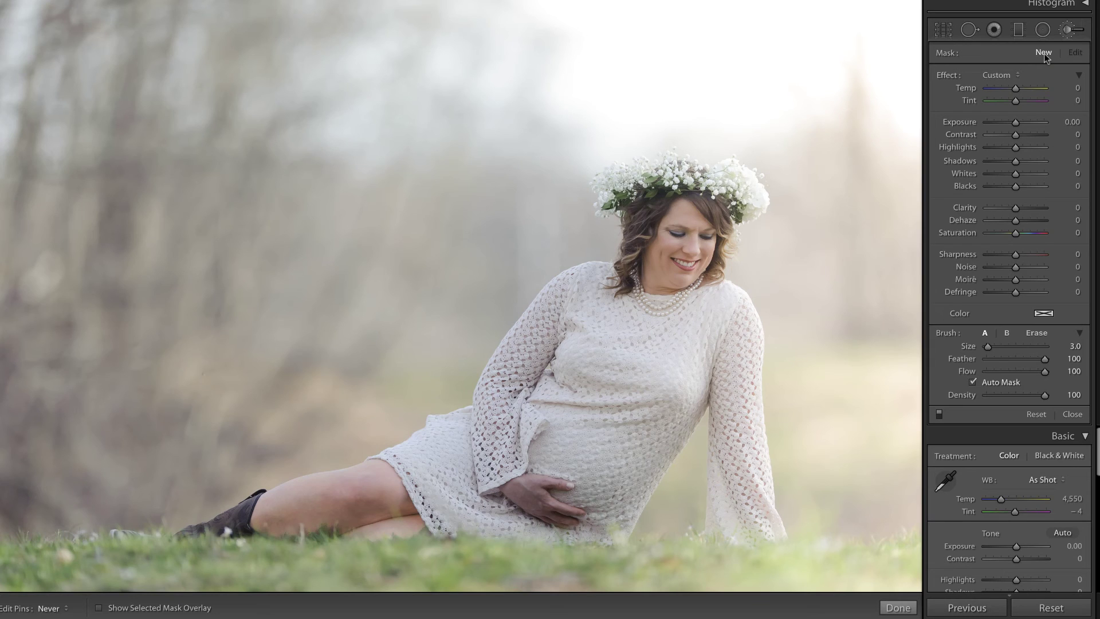
key(o)
click(522, 497)
mouse_move(522, 499)
mouse_down()
mouse_move(538, 502)
mouse_move(525, 492)
mouse_move(530, 483)
mouse_move(569, 484)
mouse_move(513, 487)
mouse_move(545, 515)
mouse_move(572, 523)
mouse_move(547, 503)
mouse_move(576, 511)
mouse_up()
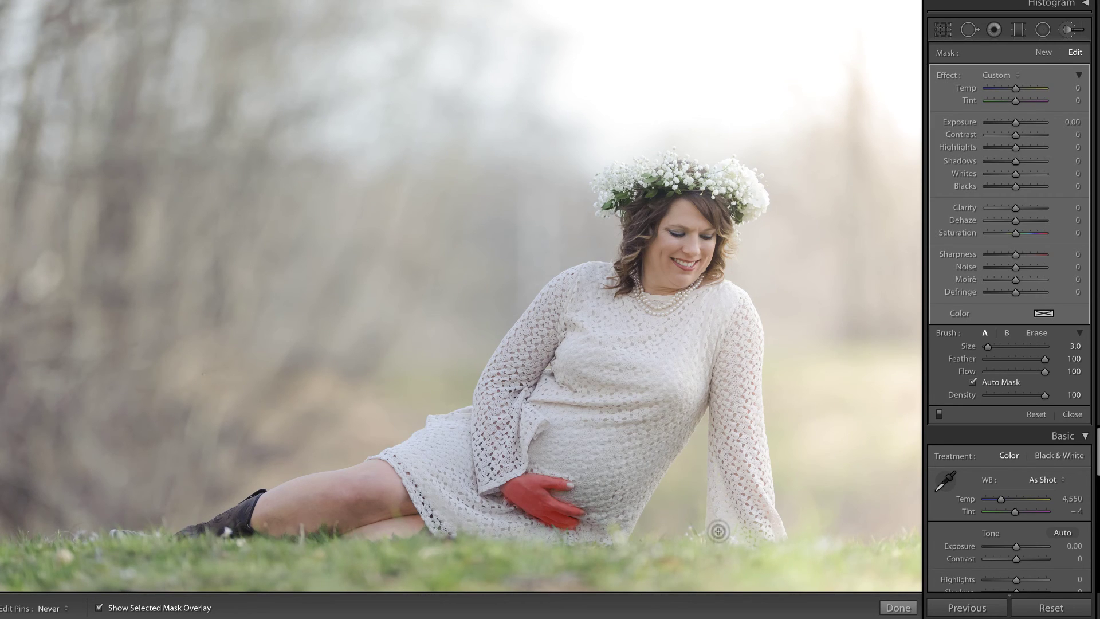
key(o)
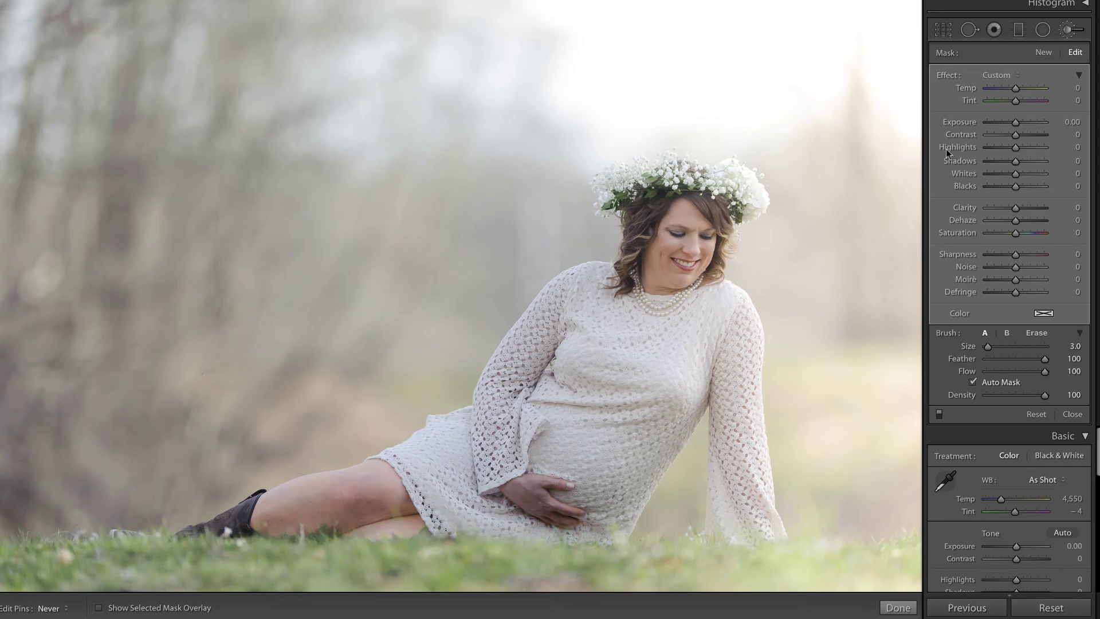
- Brighten and soften the masked hand with Exposure 0.10, Temp 10, Shadows 24, Clarity −54 and Sharpness −46, and preview it without the brush adjustments
click(1015, 123)
drag(1015, 122, 1018, 88)
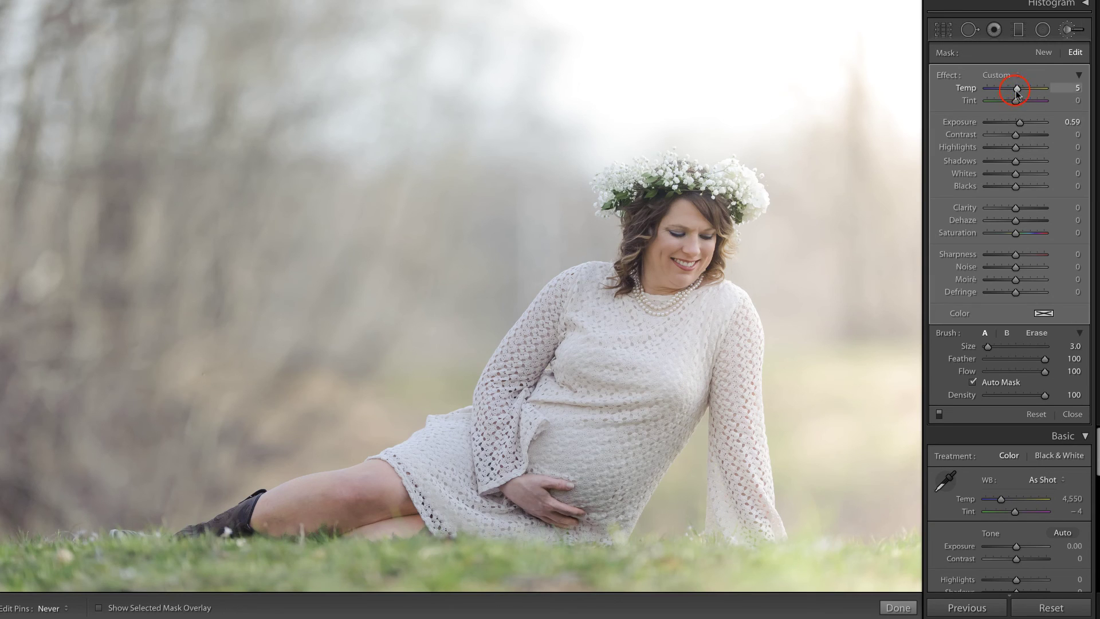
click(940, 415)
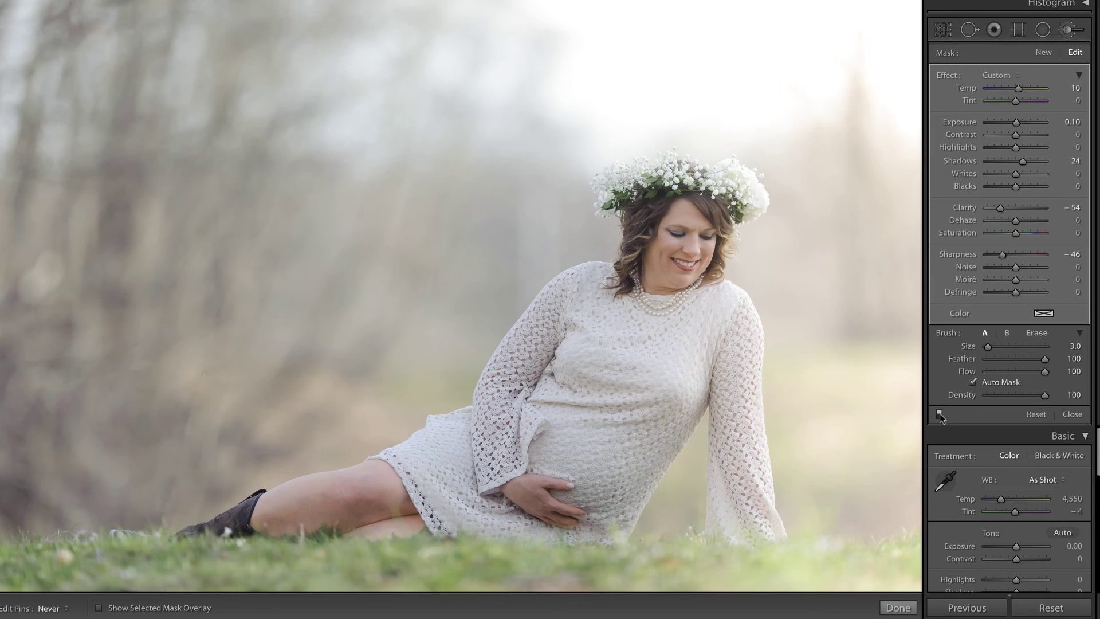
- Close the Adjustment Brush and compare the edited portrait with its original state
key(k)
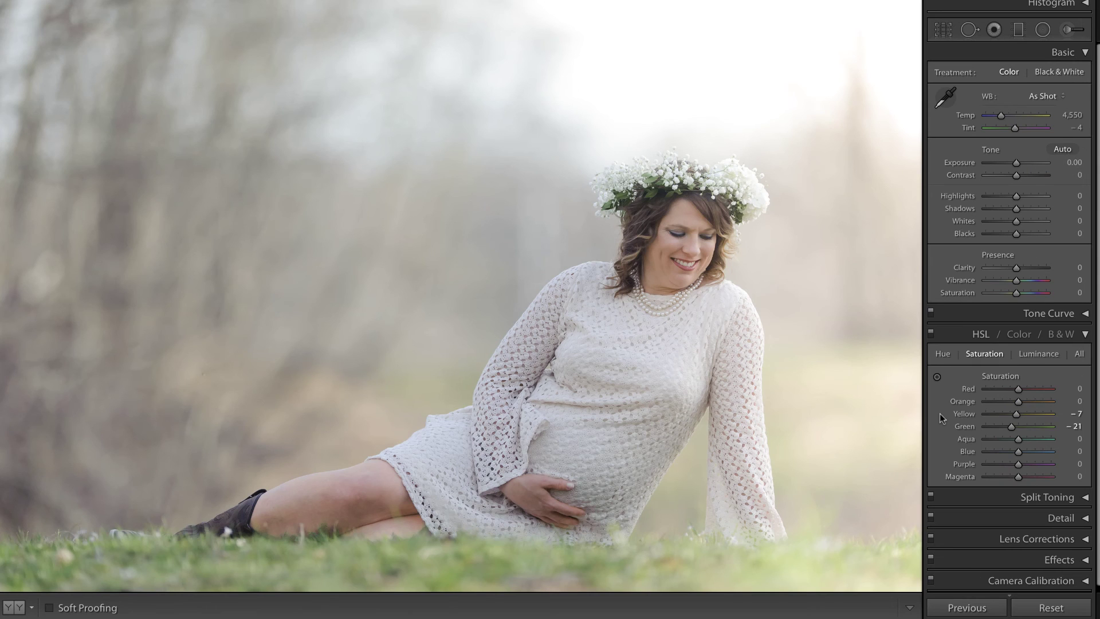
key(backslash)
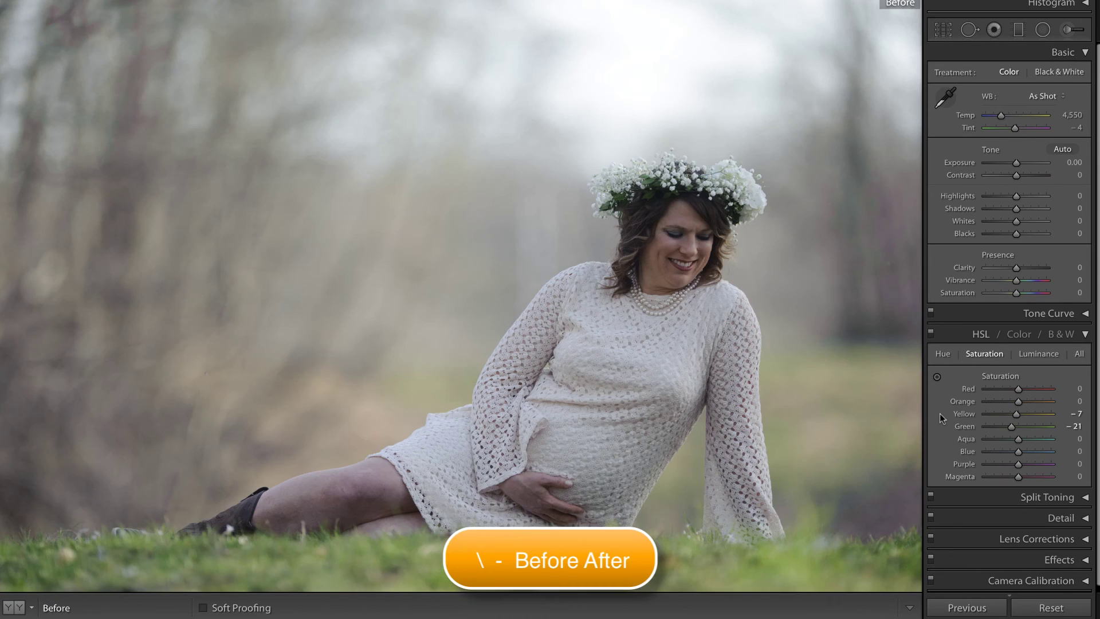
key(backslash)
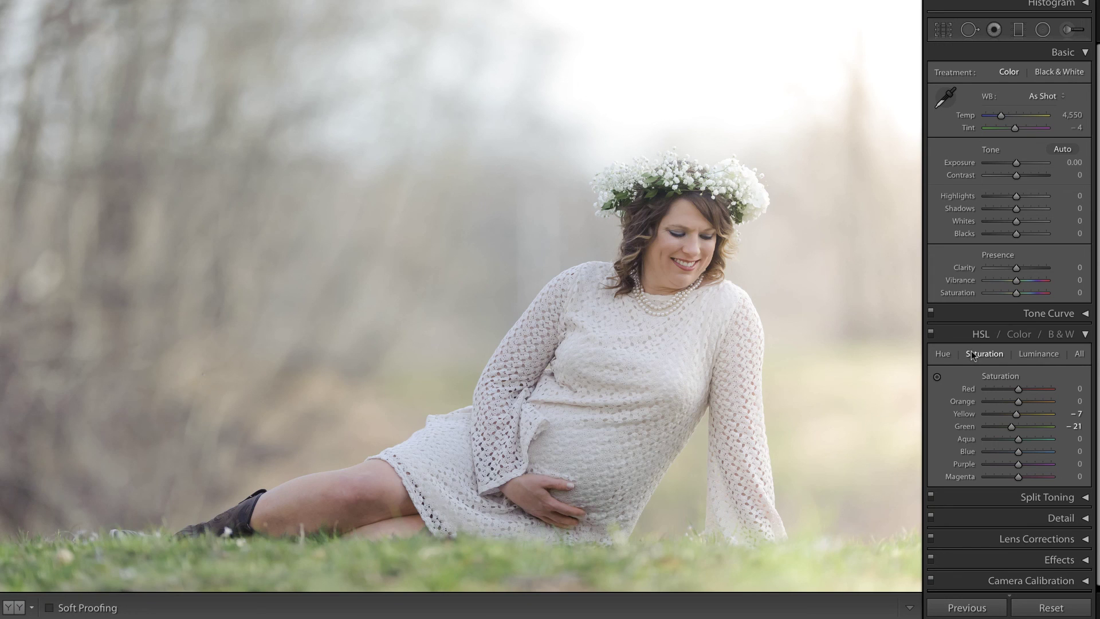
- Set the whole photo's Exposure to +0.15 and Vibrance to −6, and compare the edit with the original
drag(1015, 162, 1015, 164)
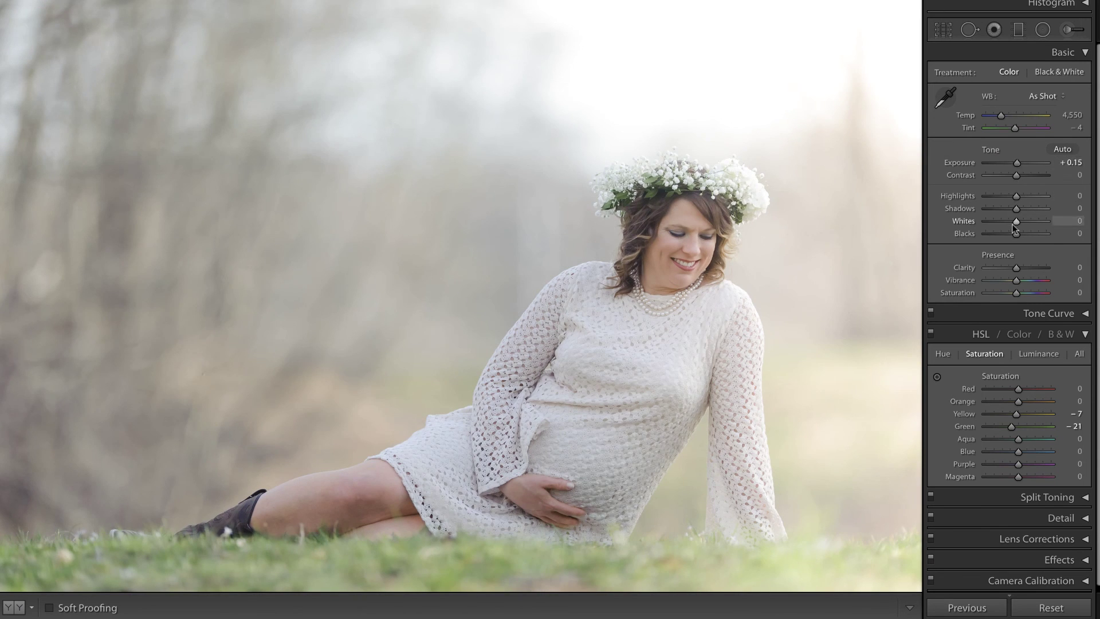
click(1015, 280)
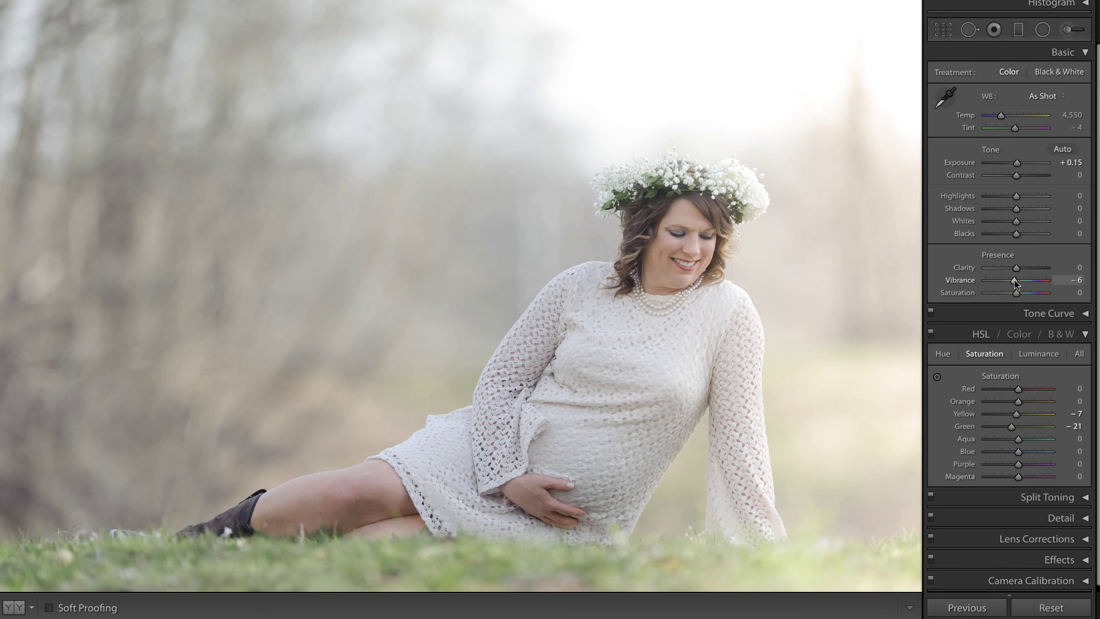
key(backslash)
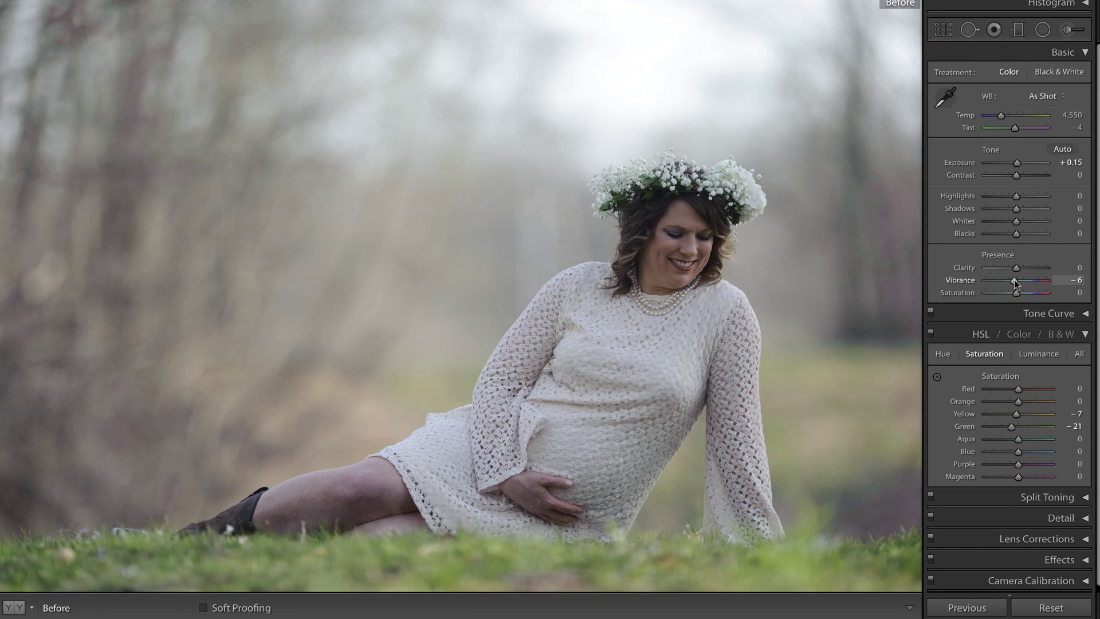
key(backslash)
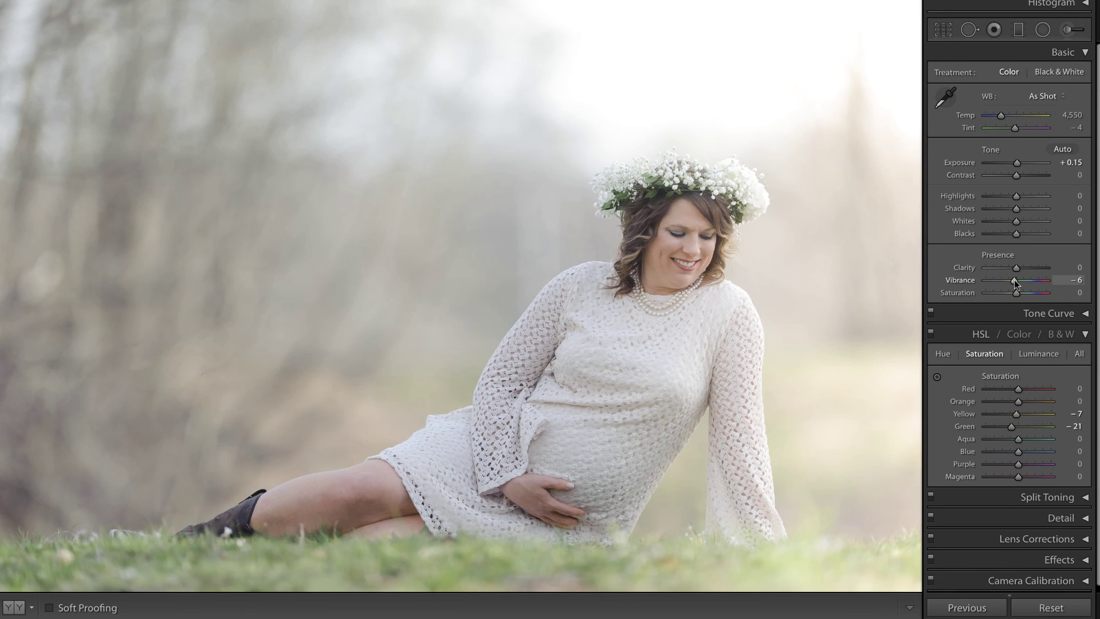